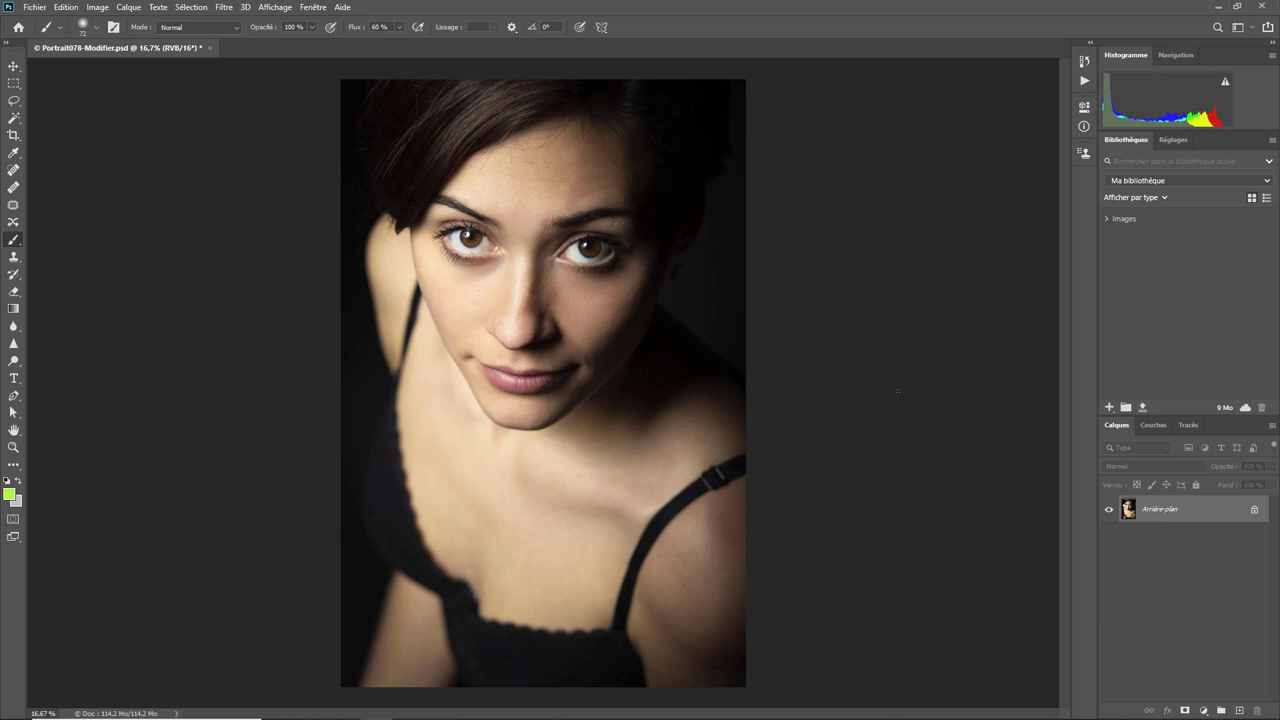
- Zoom the portrait to 100% with the woman's left eye filling the window
{"action": "key", "text": "ctrl+plus"}
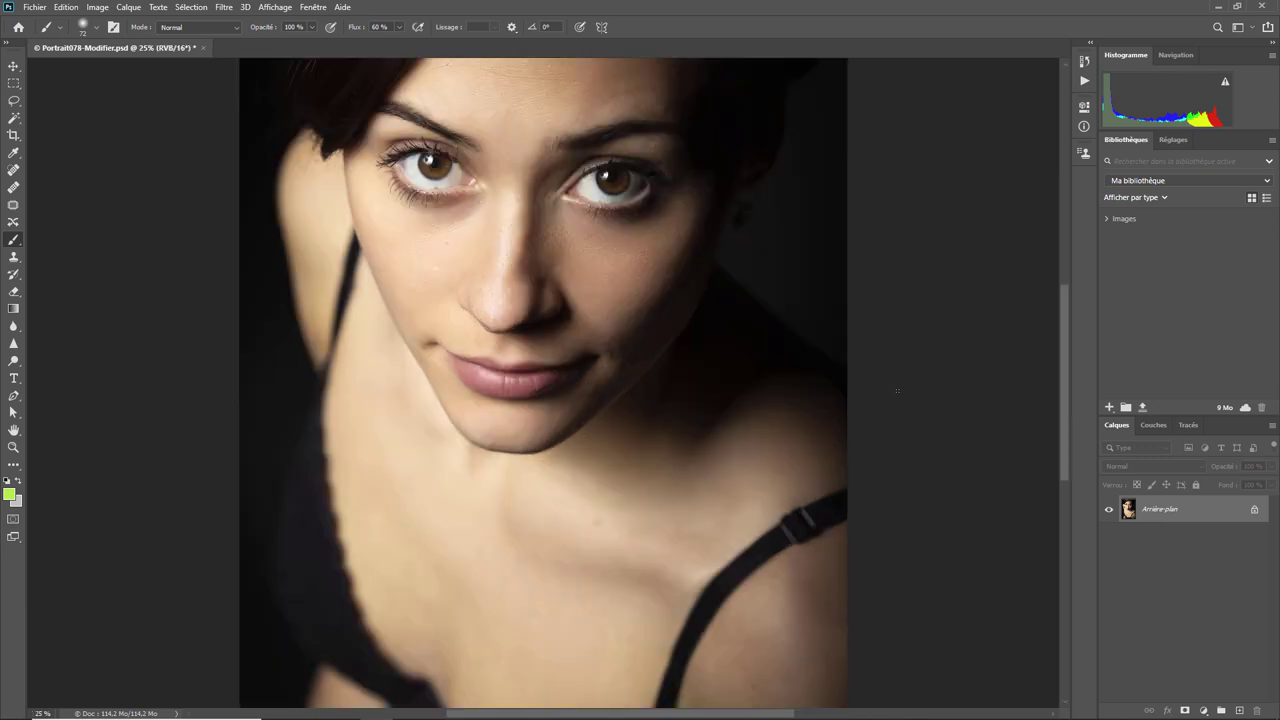
{"action": "key", "text": "ctrl+plus"}
{"action": "key", "text": "ctrl+plus"}
{"action": "left_click_drag", "start_coordinate": [416, 182], "coordinate": [600, 590]}
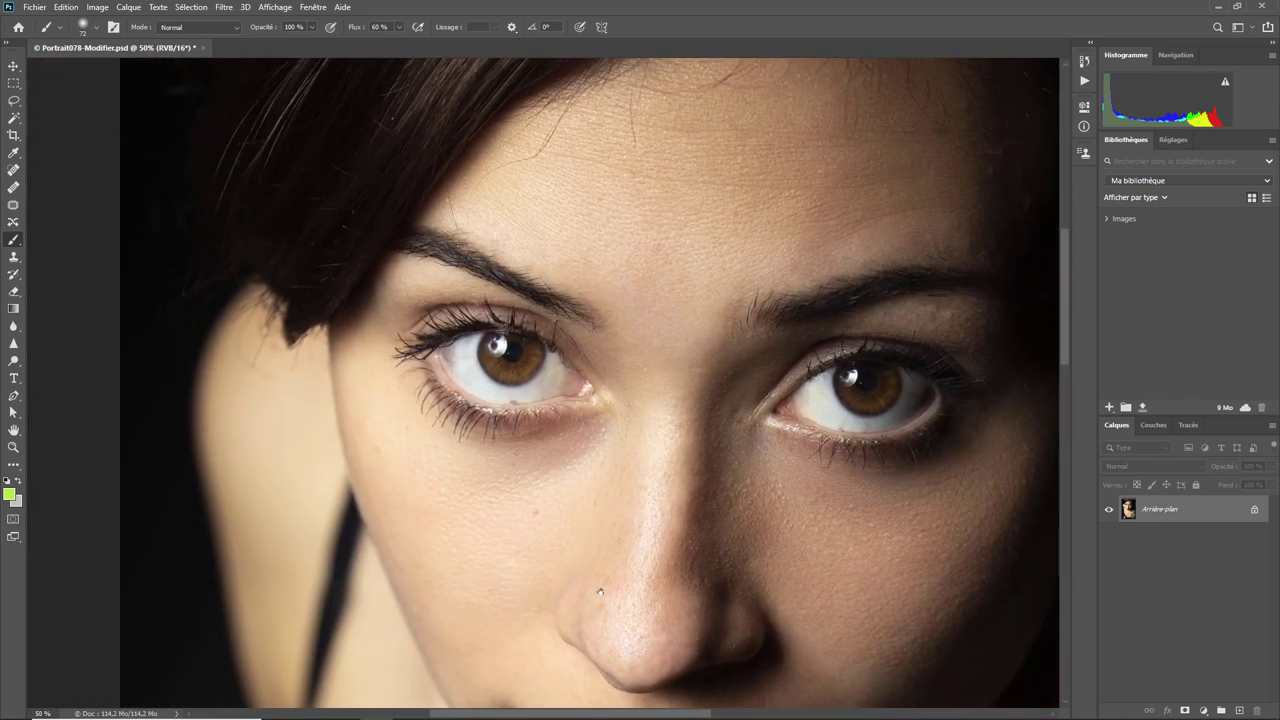
{"action": "key", "text": "ctrl+plus"}
{"action": "key", "text": "ctrl+plus"}
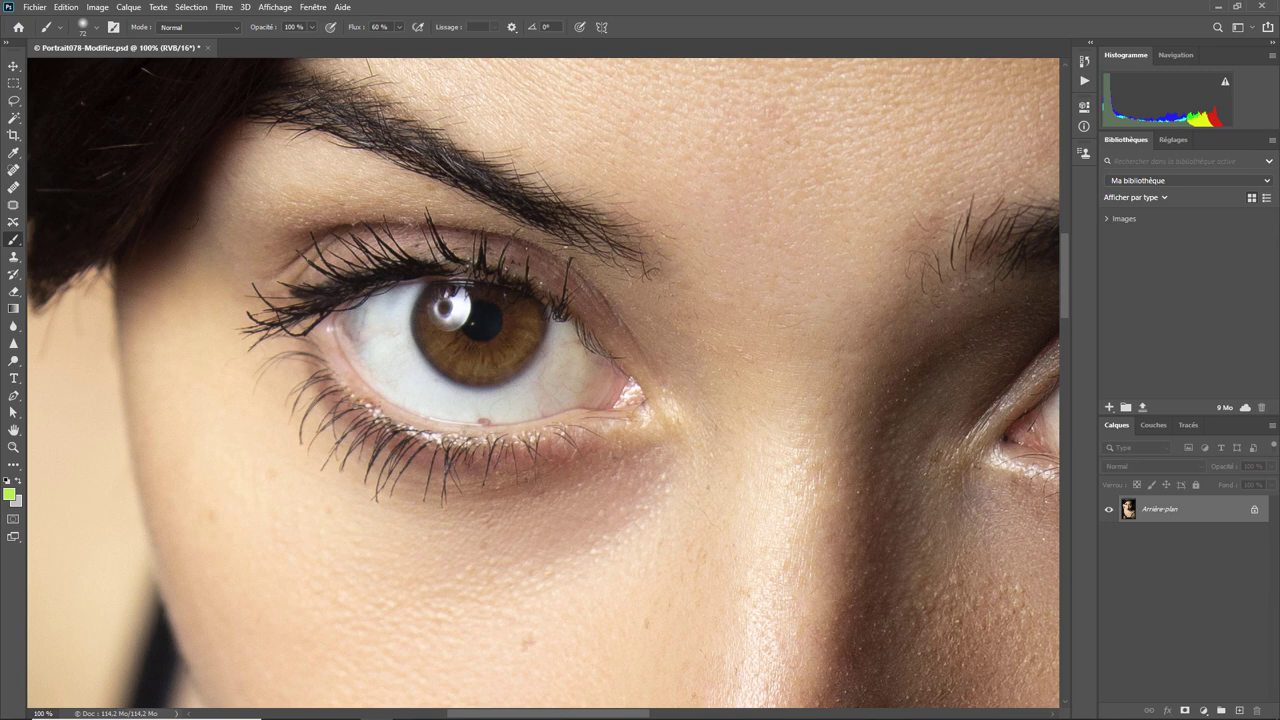
- Trace around the left eye's white with the freehand Lasso in Add to Selection mode
{"action": "left_click", "coordinate": [14, 84]}
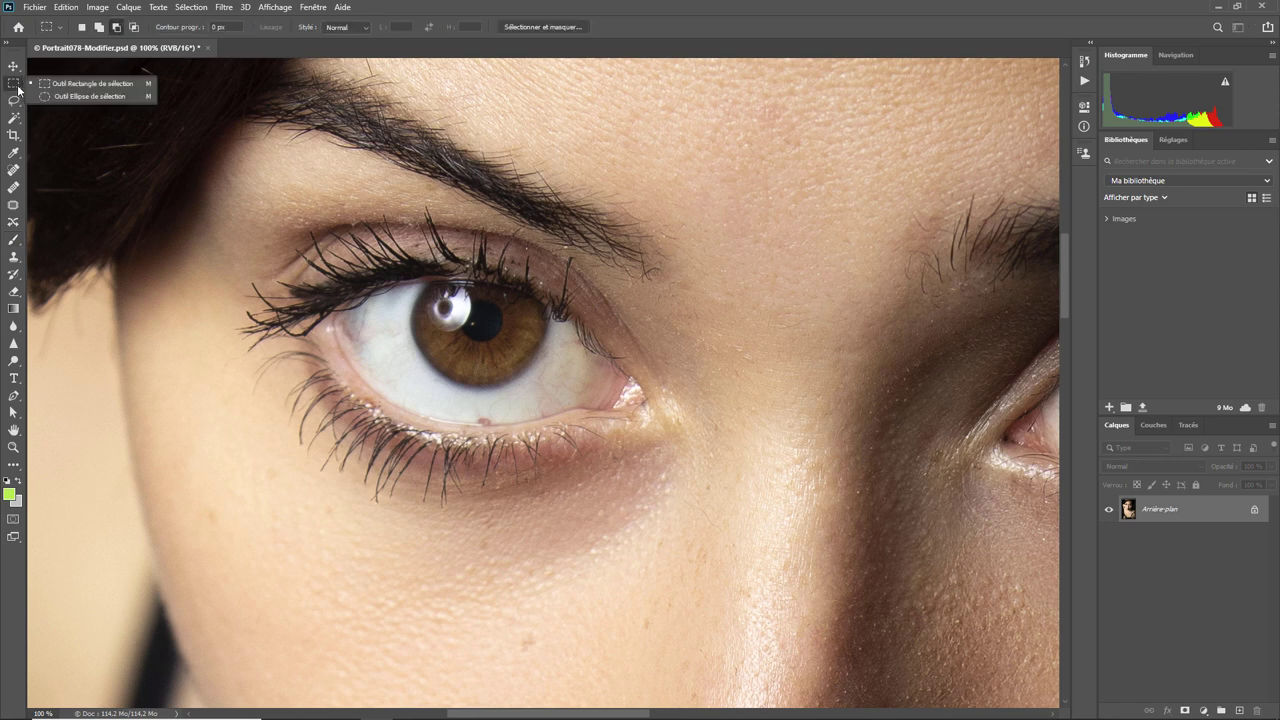
{"action": "left_click", "coordinate": [14, 101]}
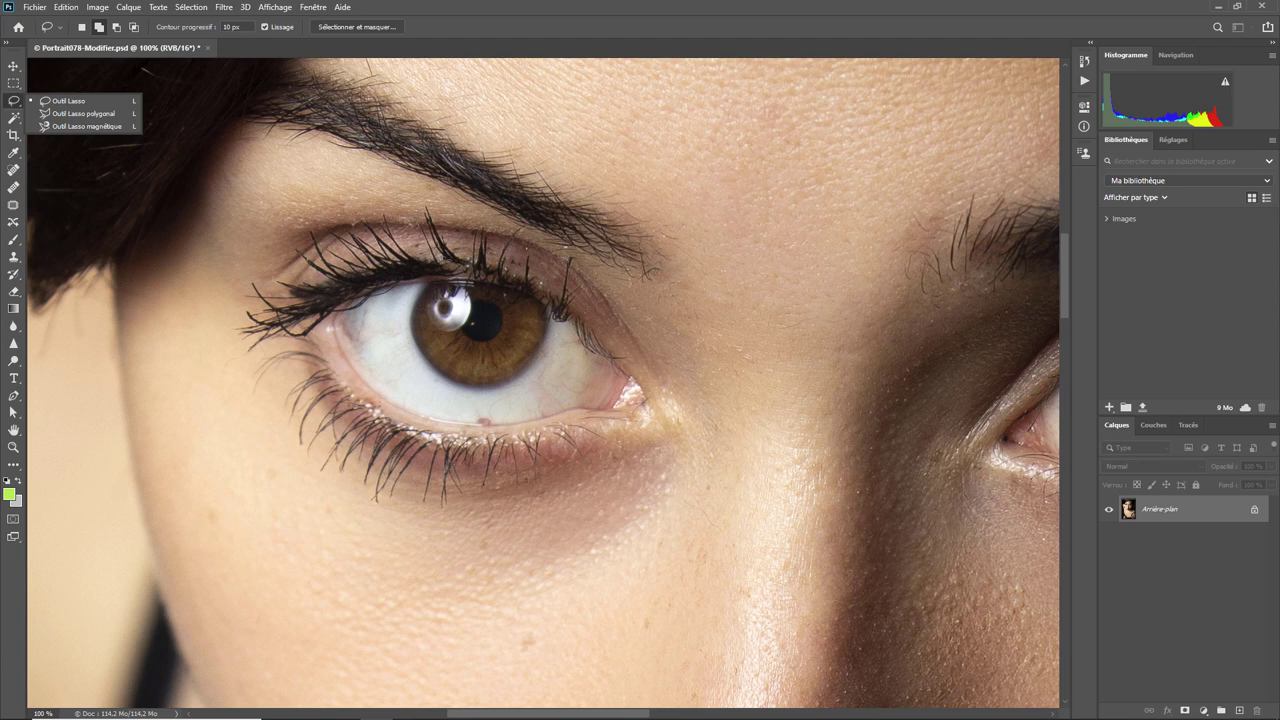
{"action": "left_click", "coordinate": [85, 29]}
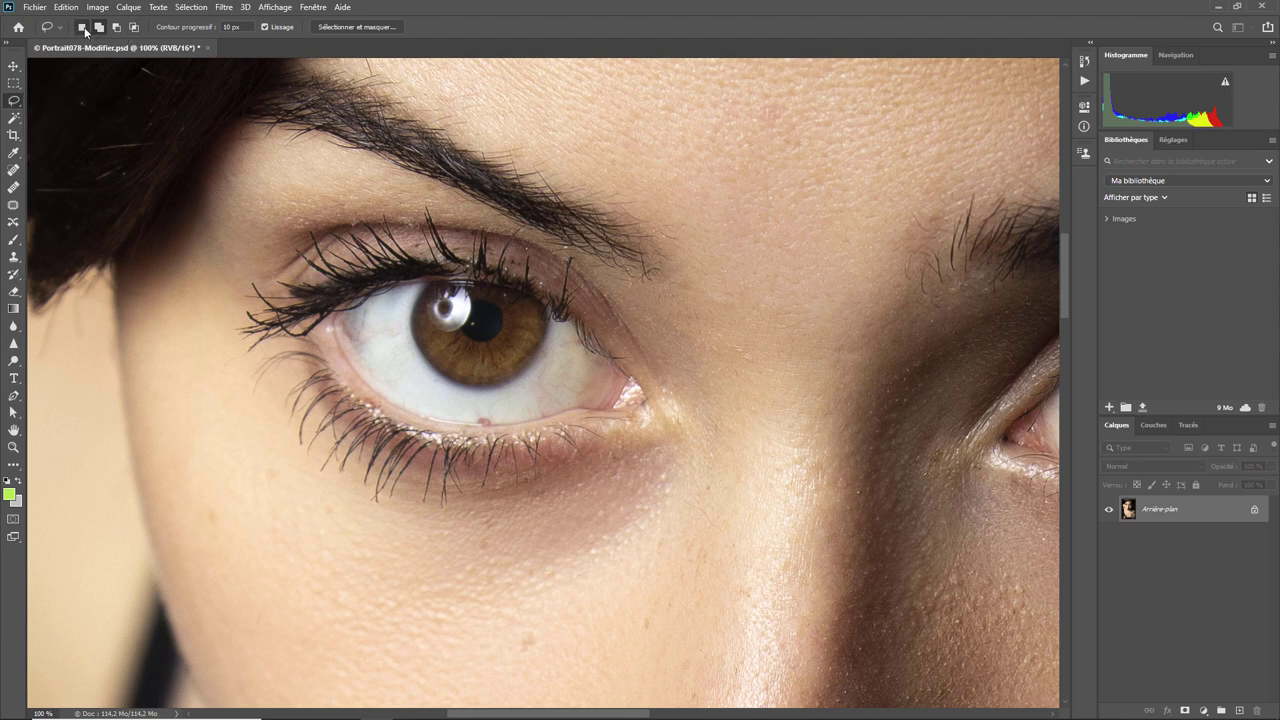
{"action": "left_click", "coordinate": [99, 27]}
{"action": "mouse_move", "coordinate": [358, 306]}
{"action": "left_mouse_down"}
{"action": "mouse_move", "coordinate": [511, 294]}
{"action": "mouse_move", "coordinate": [612, 400]}
{"action": "mouse_move", "coordinate": [402, 413]}
{"action": "mouse_move", "coordinate": [340, 318]}
{"action": "left_mouse_up"}
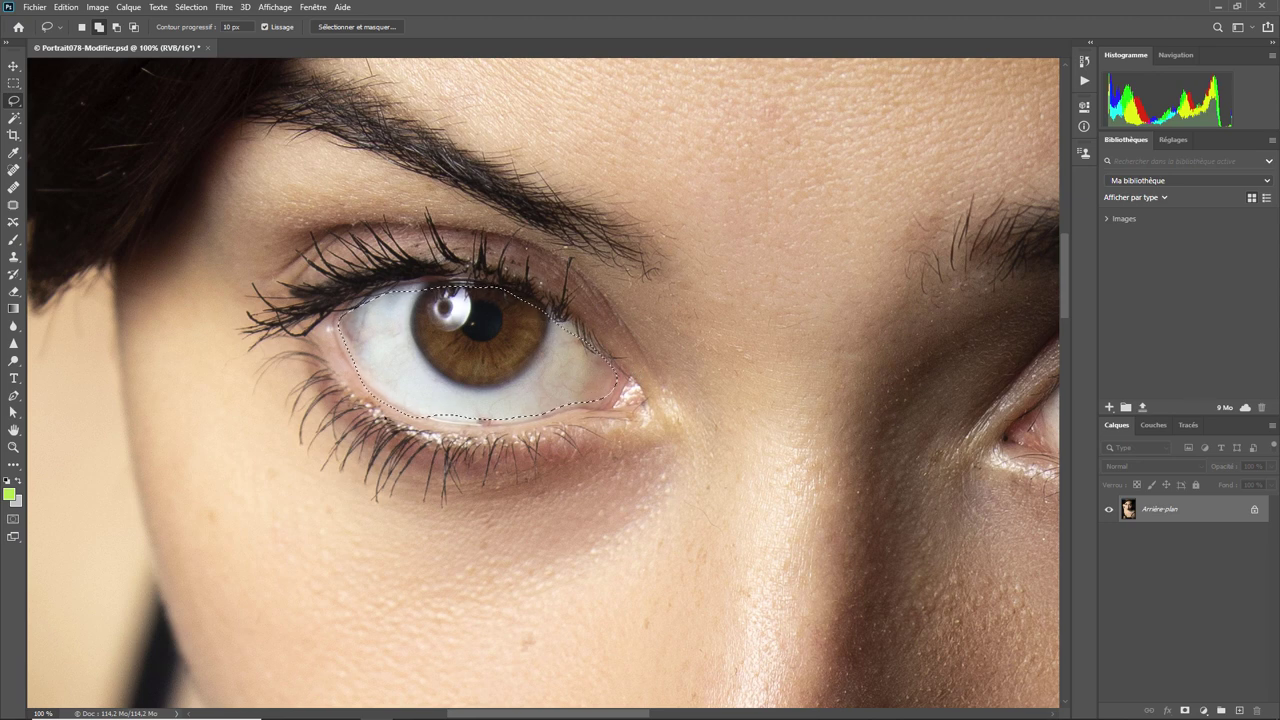
- Lasso away the excess along the lower-left edge using Subtract from Selection
{"action": "left_click", "coordinate": [116, 28]}
{"action": "mouse_move", "coordinate": [396, 414]}
{"action": "left_mouse_down"}
{"action": "mouse_move", "coordinate": [400, 428]}
{"action": "mouse_move", "coordinate": [424, 423]}
{"action": "left_mouse_up"}
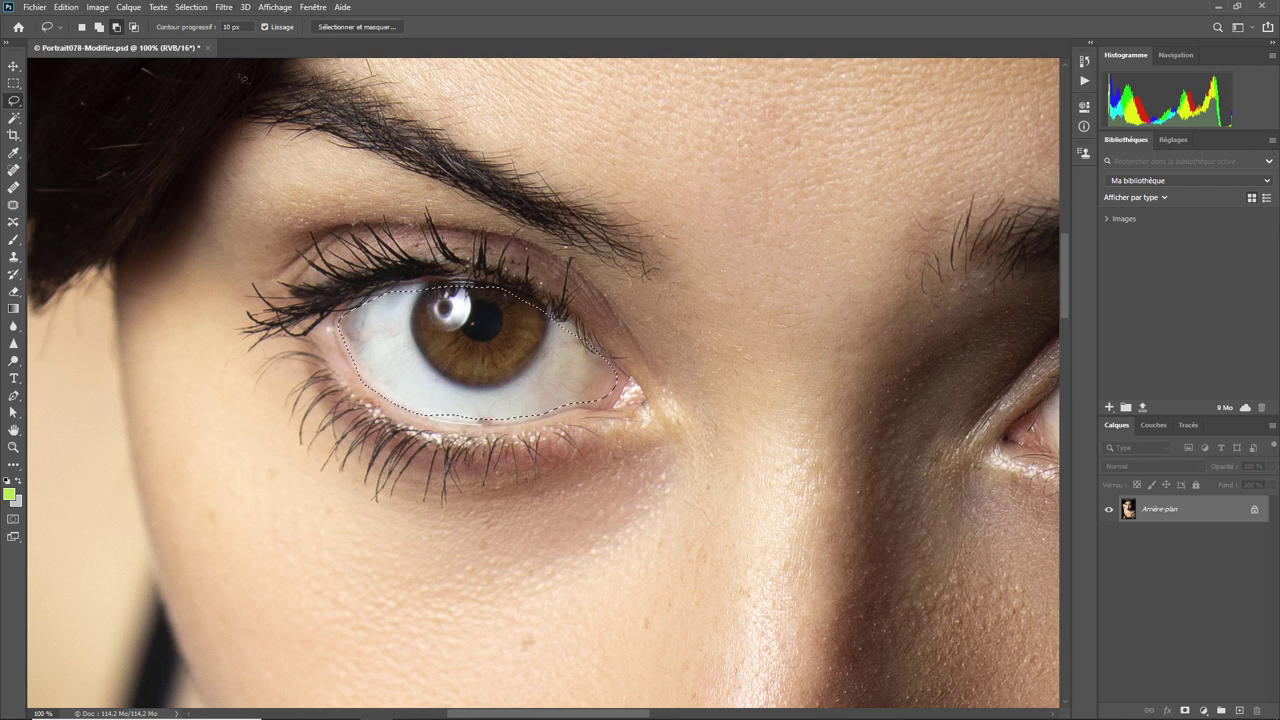
- Display the left-eye selection as a red Quick Mask overlay
{"action": "left_click", "coordinate": [225, 9]}
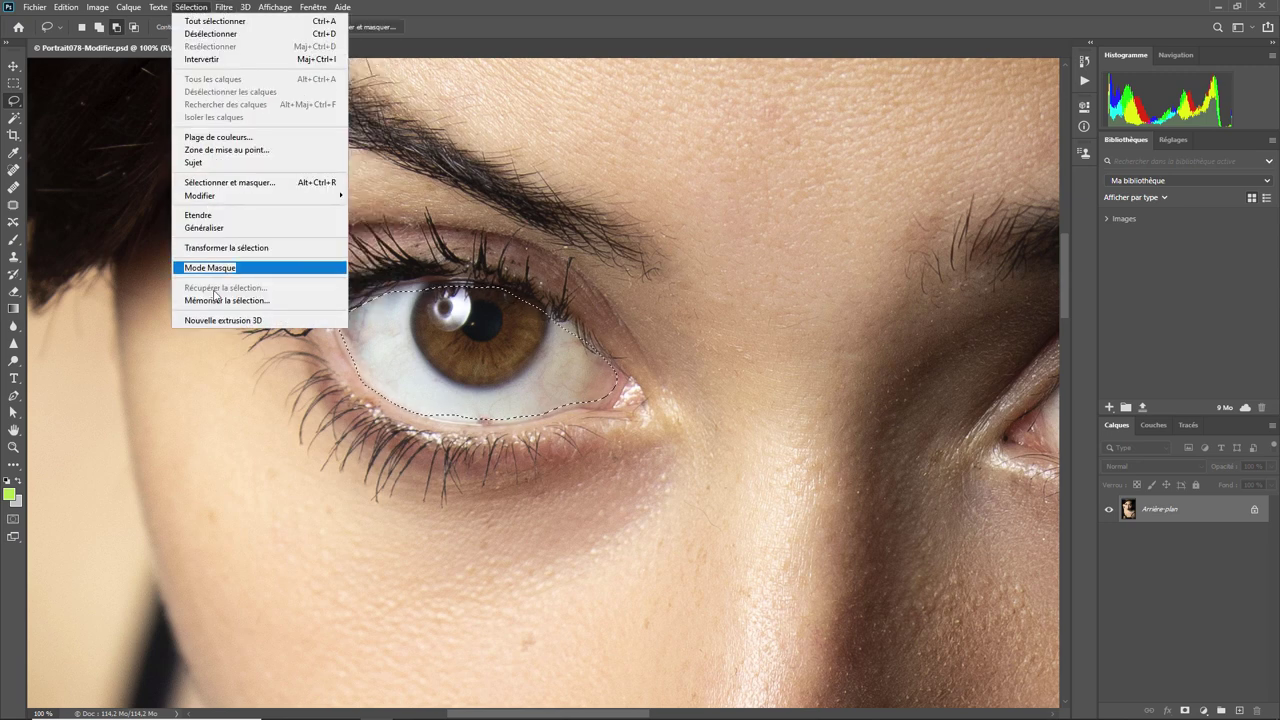
{"action": "left_click", "coordinate": [15, 590]}
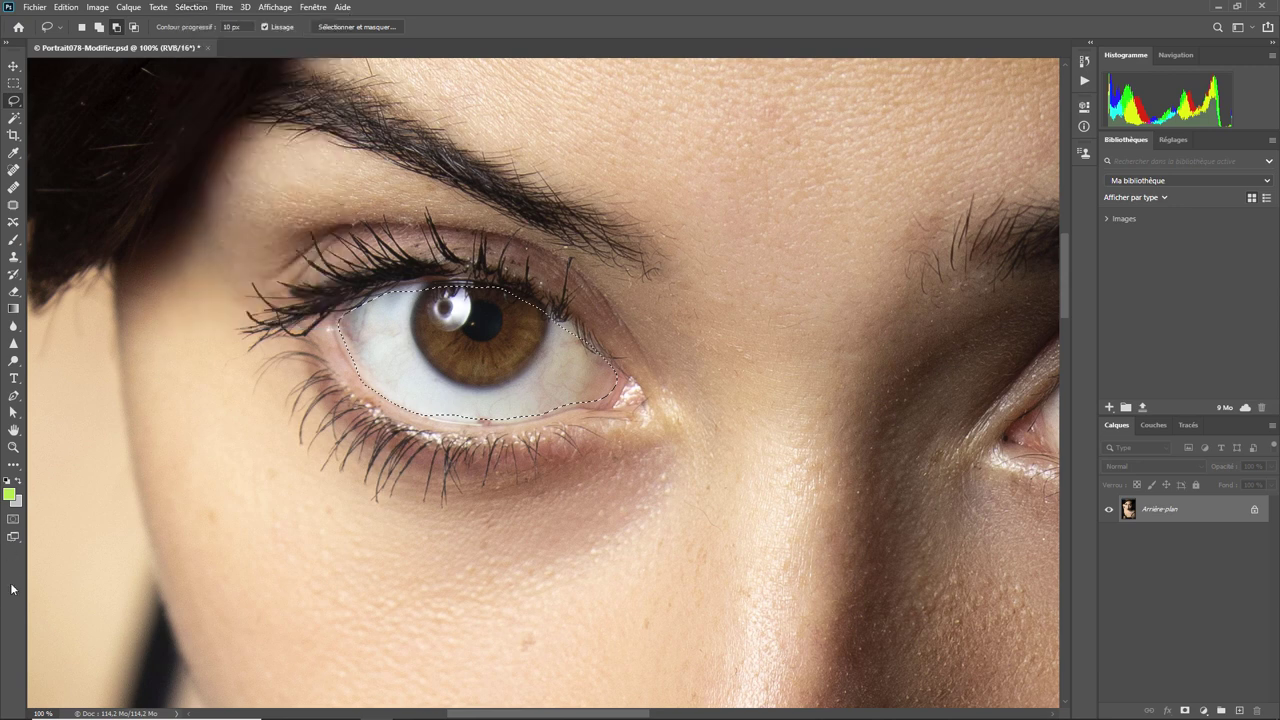
{"action": "left_click", "coordinate": [14, 520]}
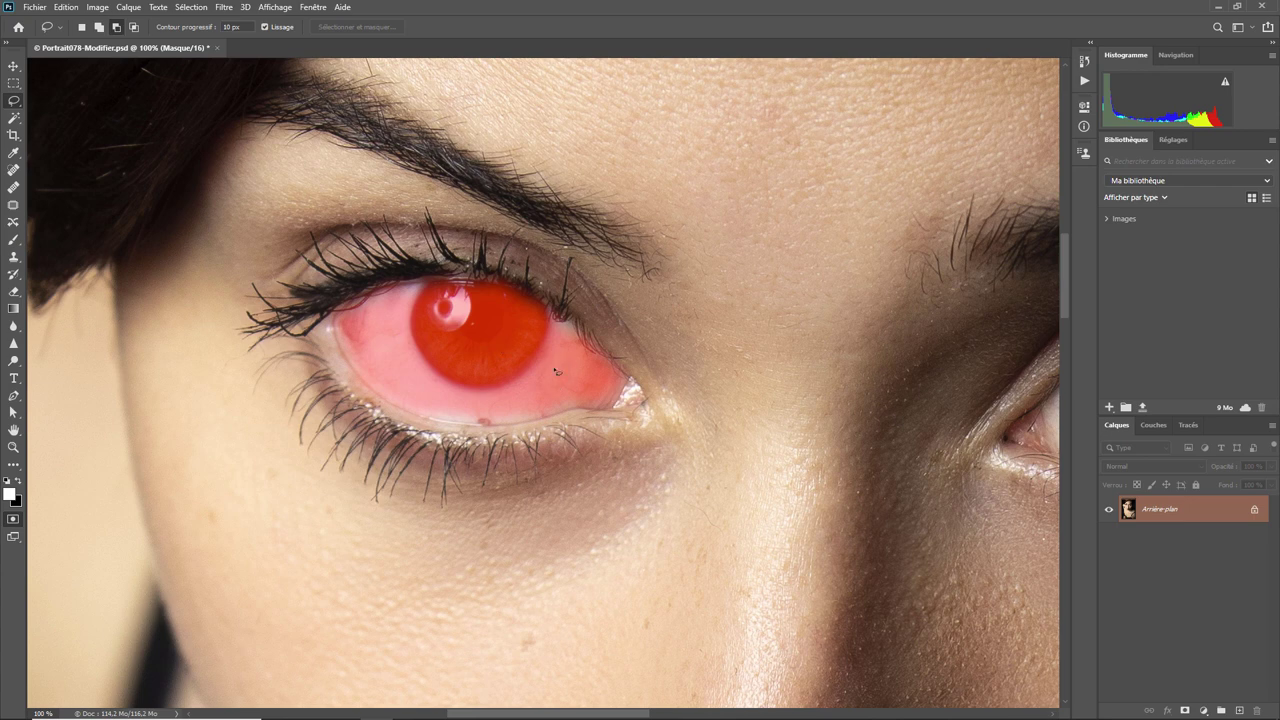
- Set the Quick Mask options to Zones masquées and re-enter Quick Mask to check the red overlay
{"action": "left_click", "coordinate": [14, 519]}
{"action": "double_click", "coordinate": [15, 520]}
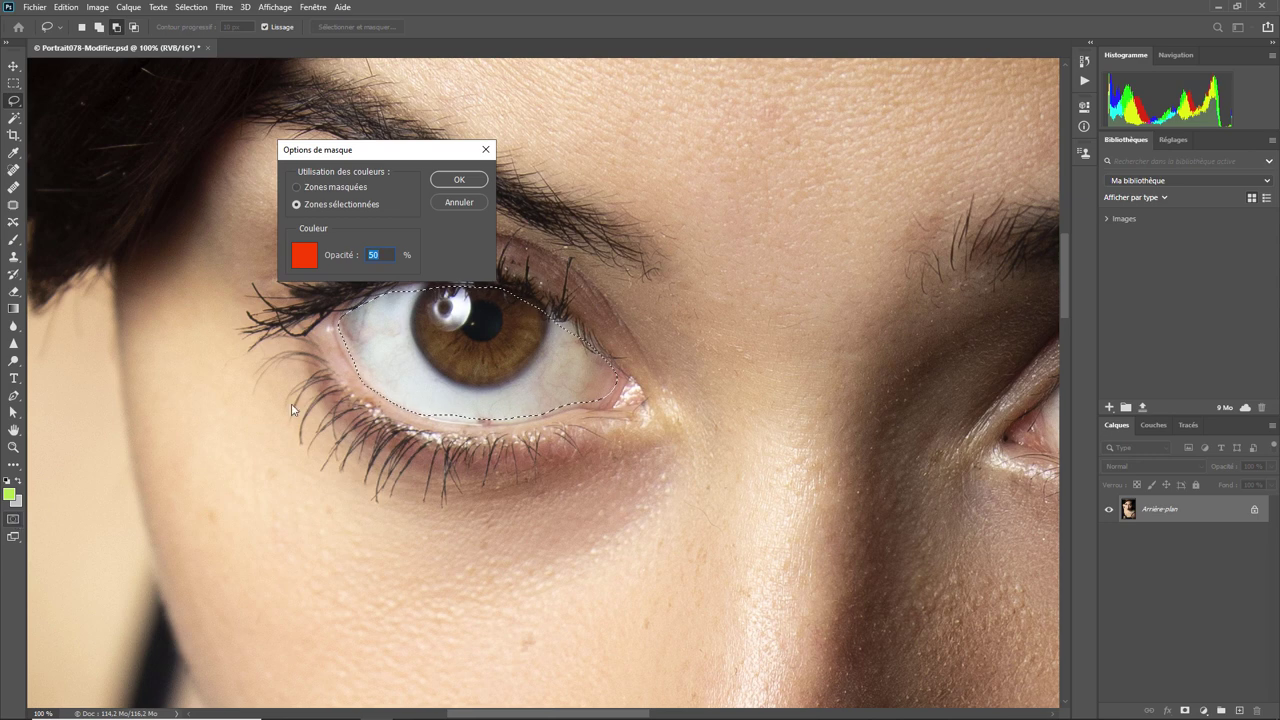
{"action": "left_click_drag", "start_coordinate": [414, 157], "coordinate": [355, 147]}
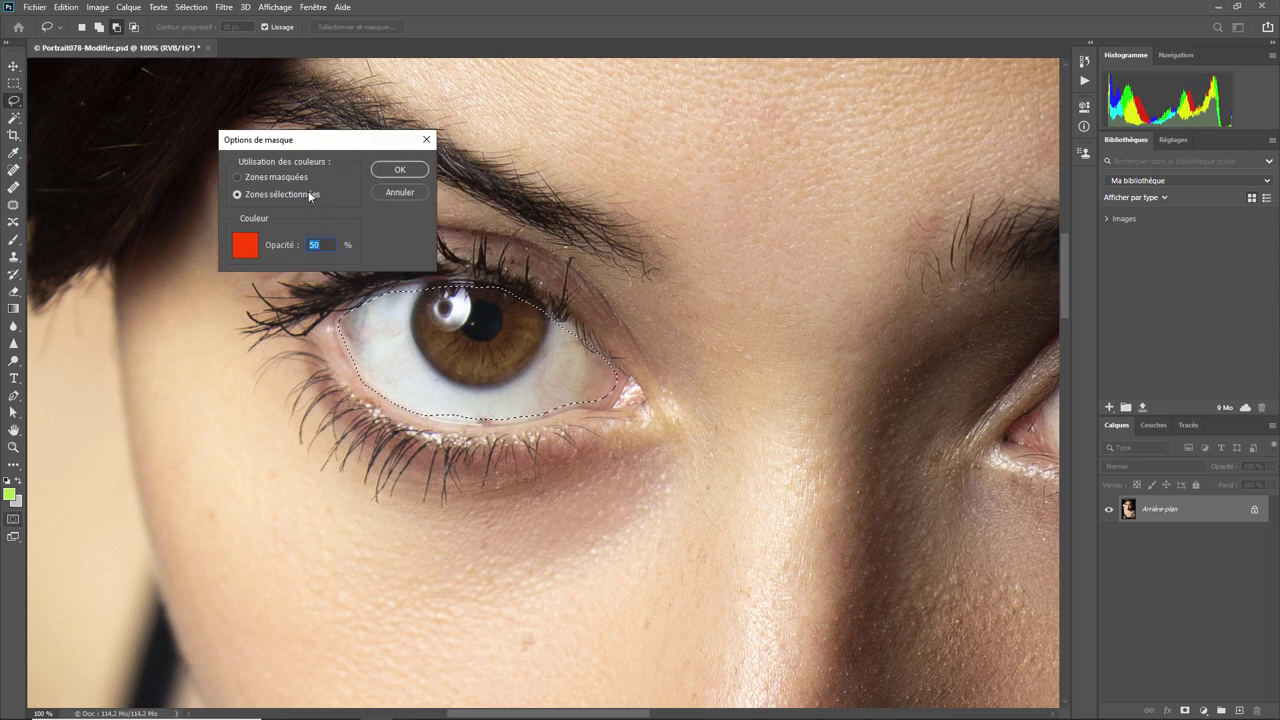
{"action": "left_click", "coordinate": [245, 180]}
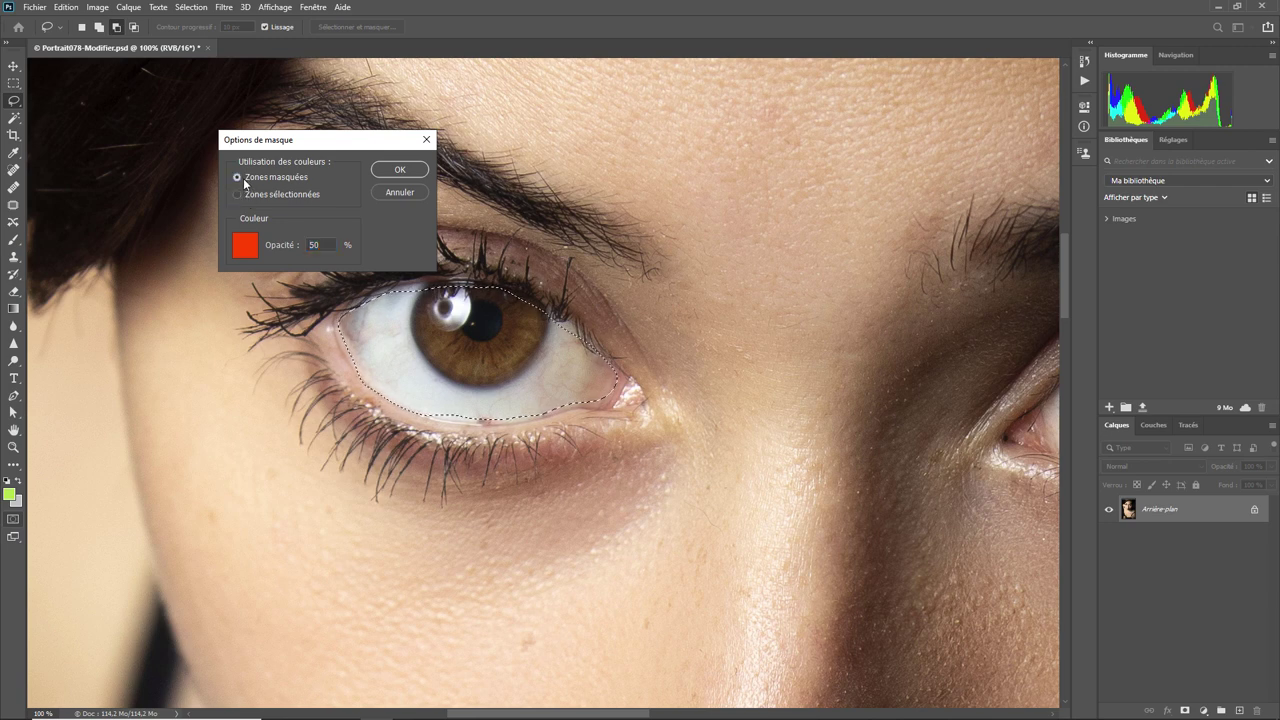
{"action": "left_click", "coordinate": [398, 170]}
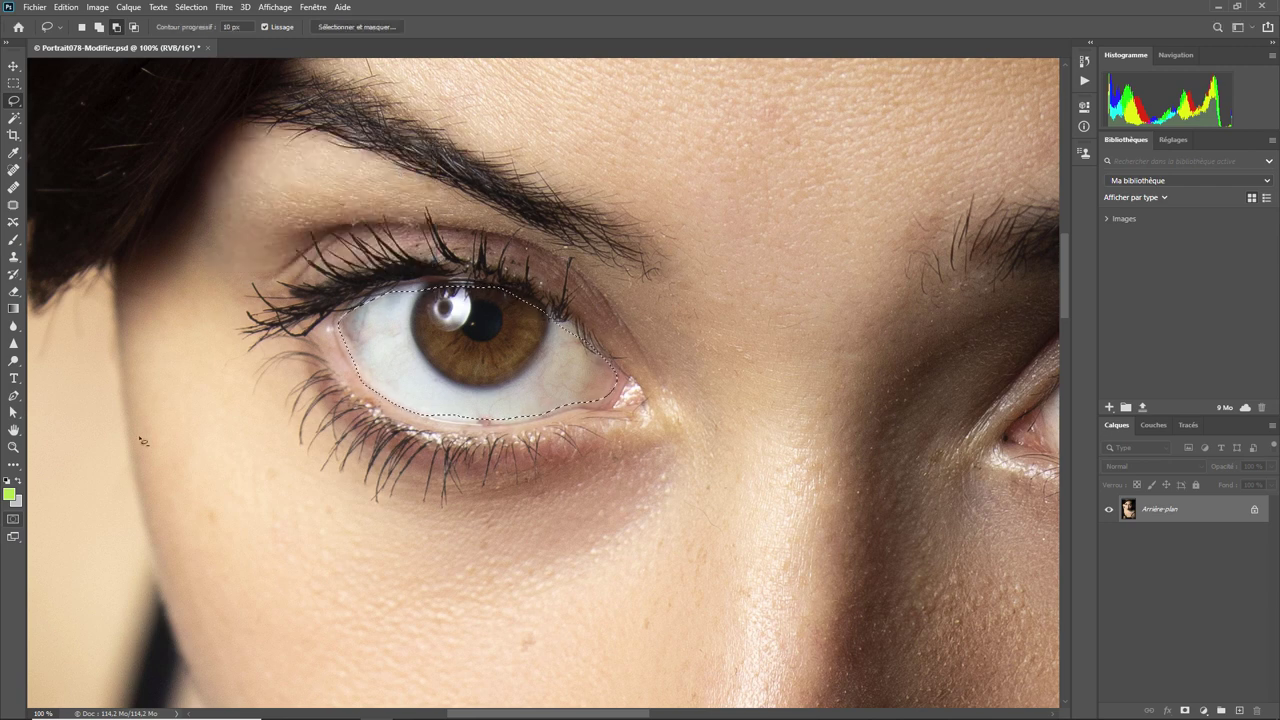
{"action": "left_click", "coordinate": [13, 520]}
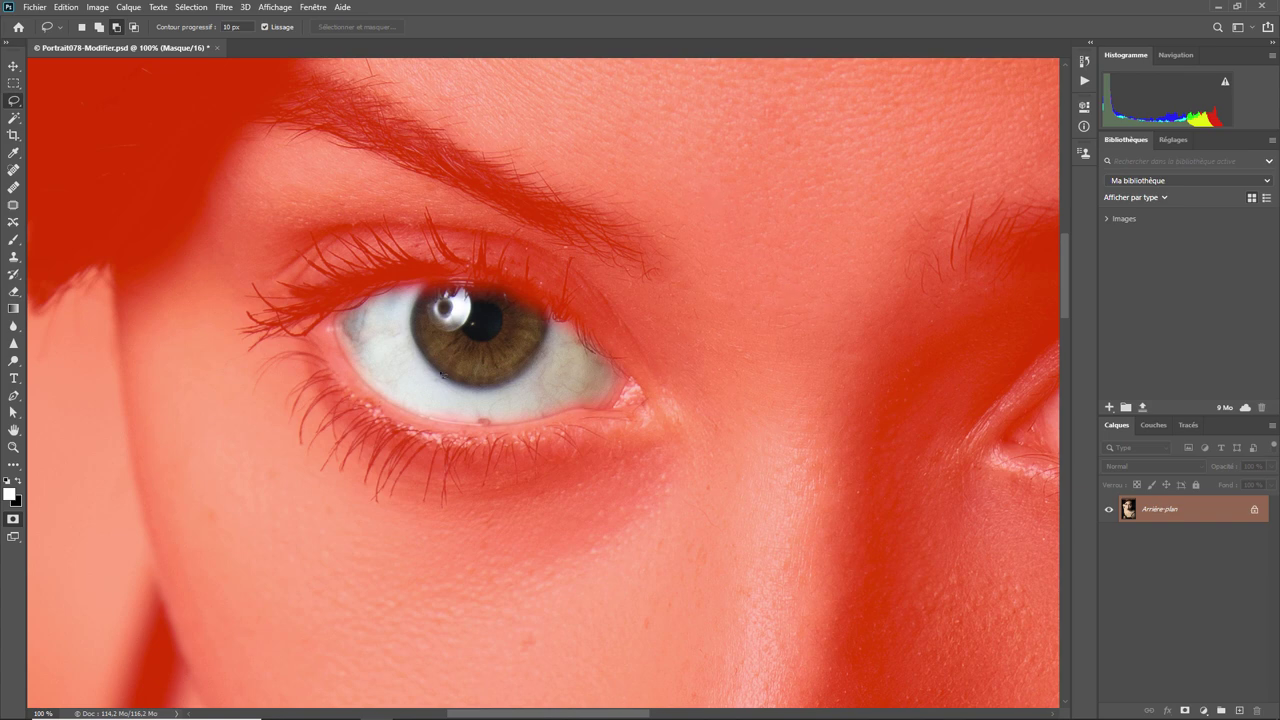
- Change the Quick Mask overlay colour to green at 75% opacity
{"action": "double_click", "coordinate": [13, 520]}
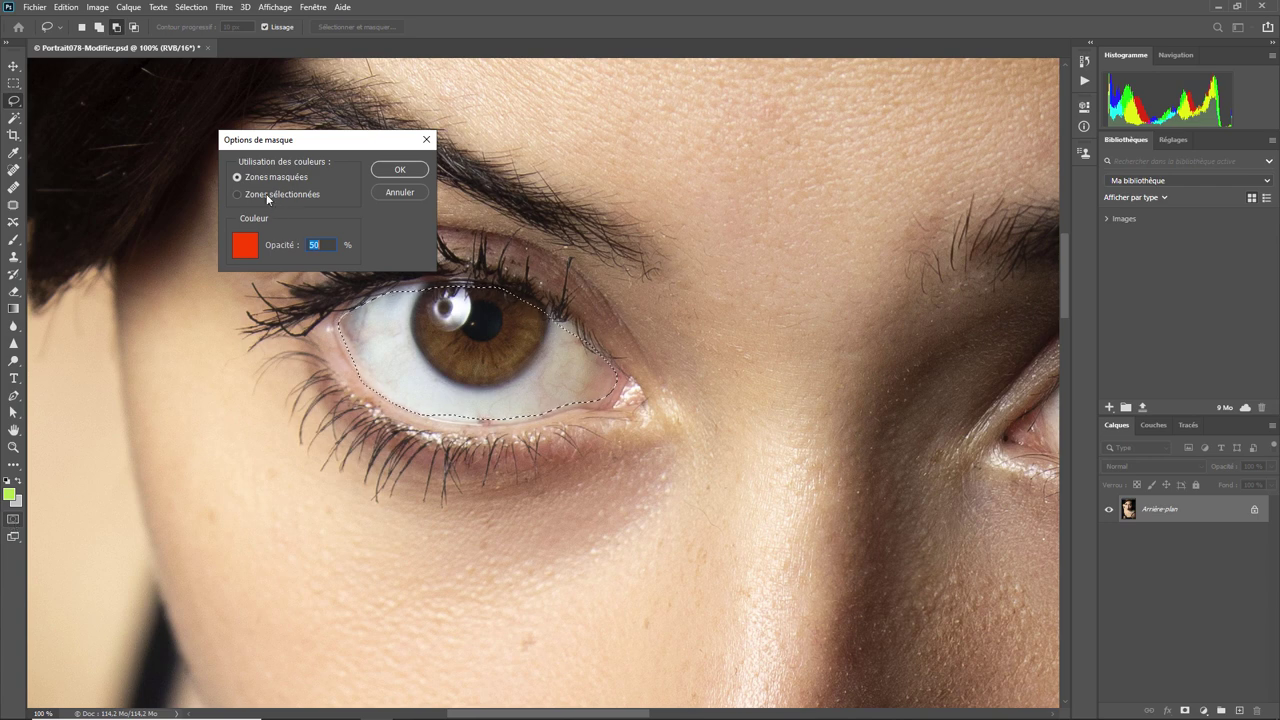
{"action": "left_click", "coordinate": [250, 252]}
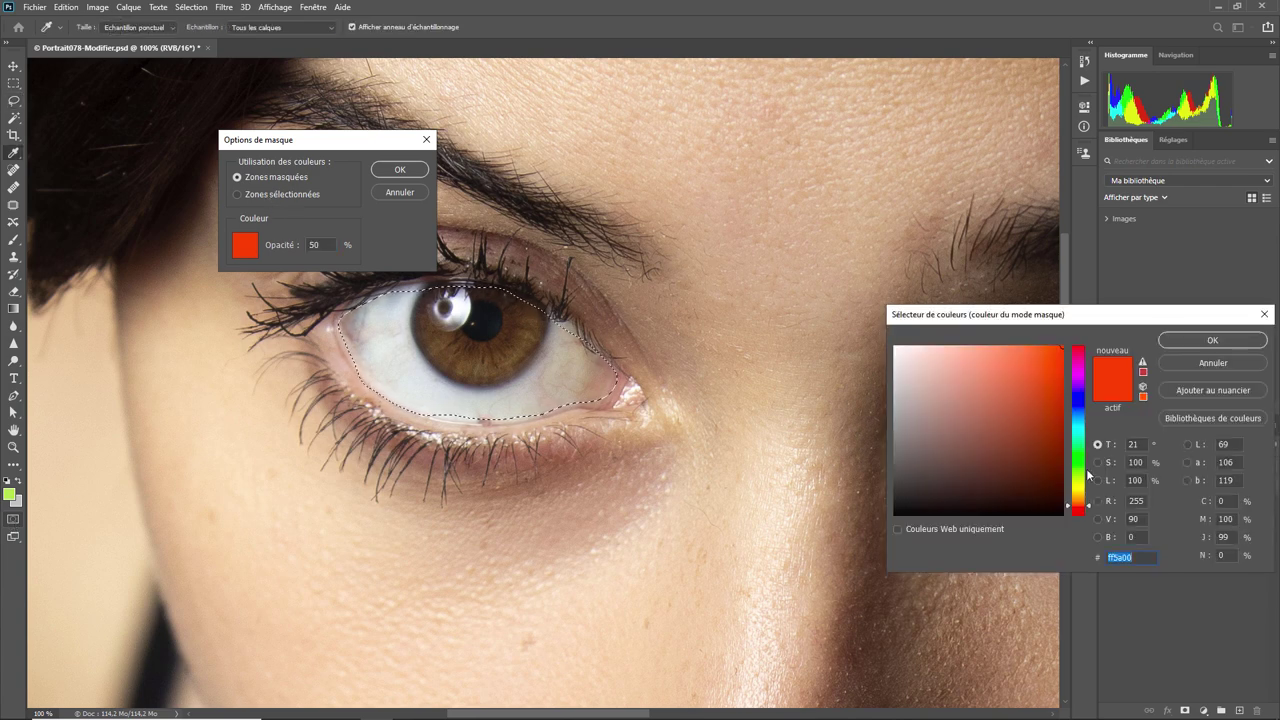
{"action": "left_click", "coordinate": [1080, 469]}
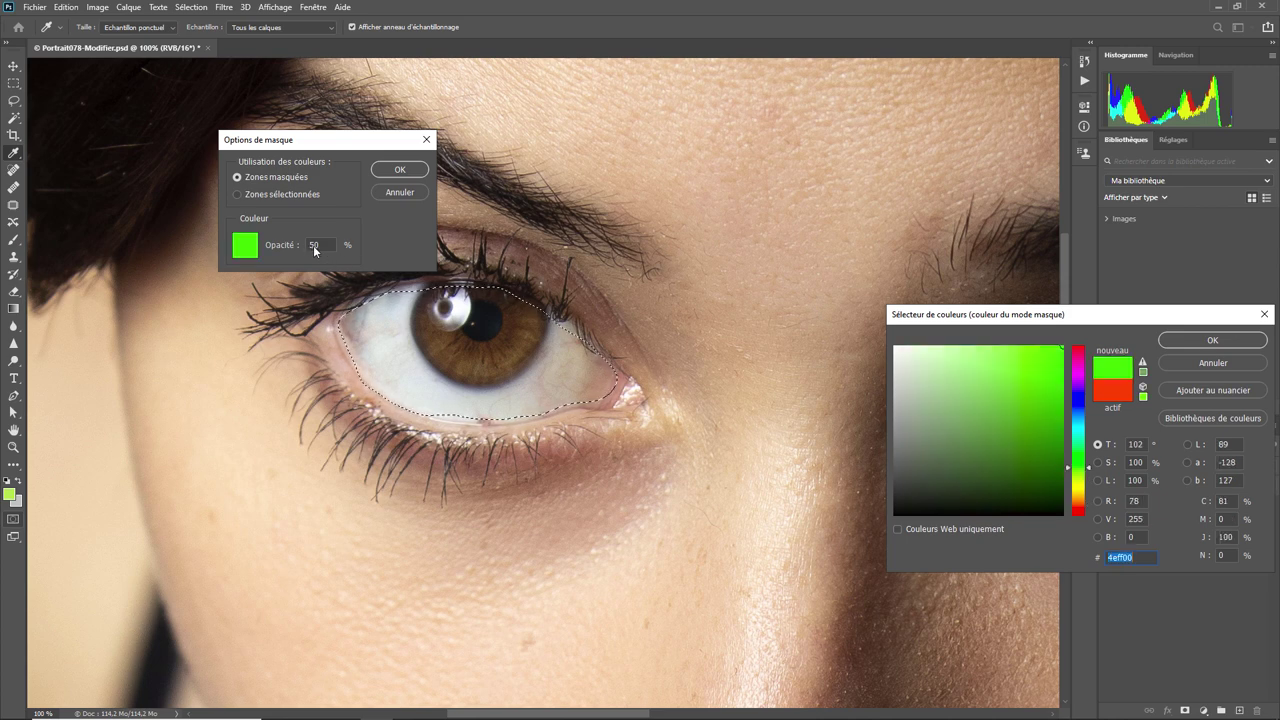
{"action": "left_click", "coordinate": [1199, 340]}
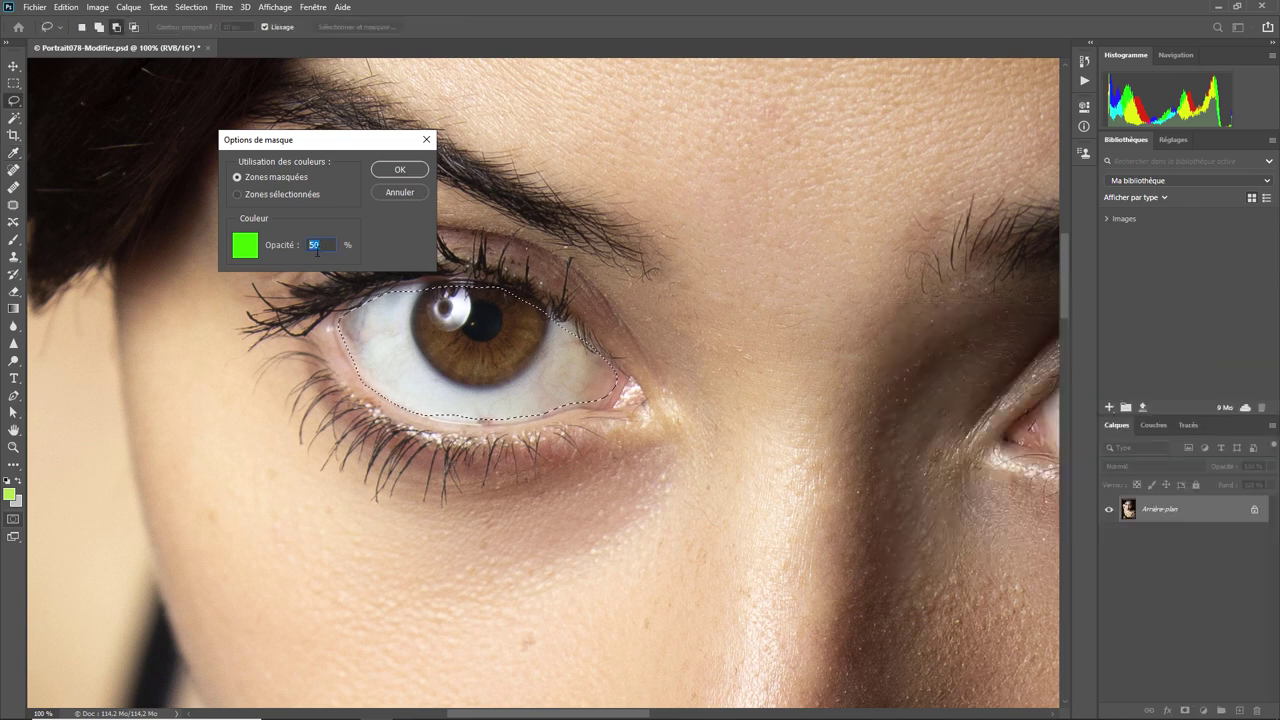
{"action": "type", "text": "75"}
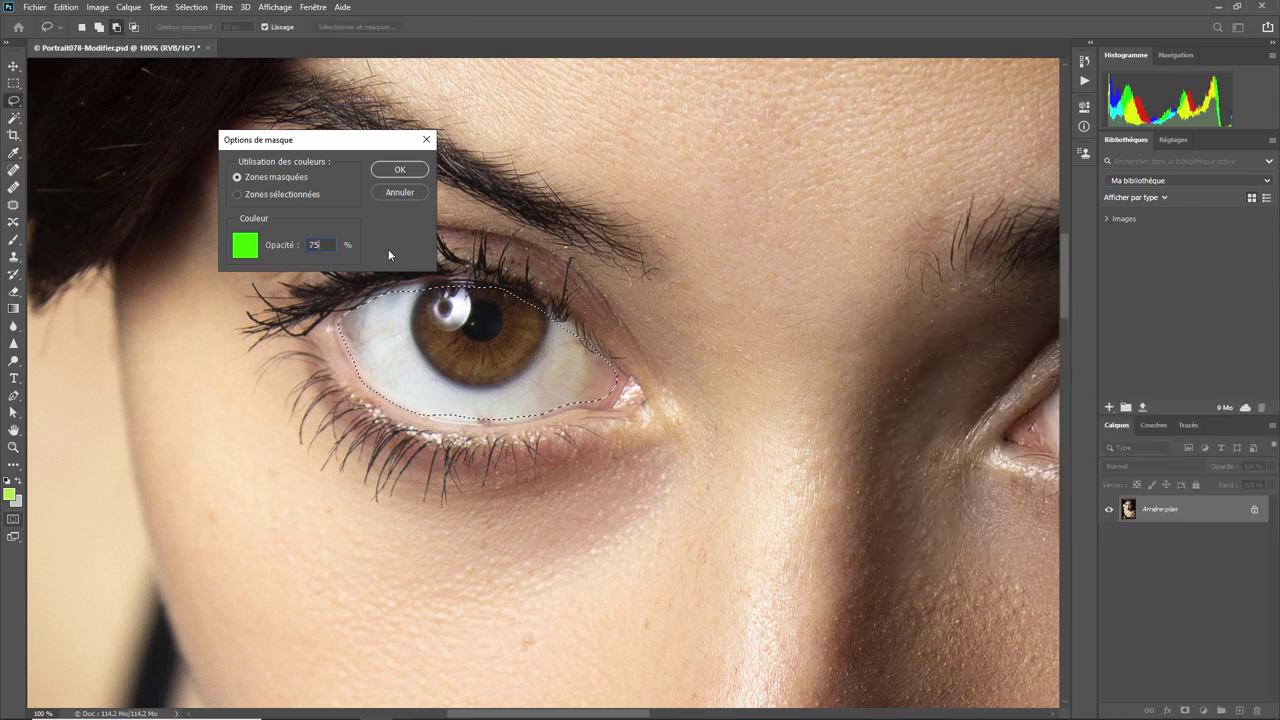
{"action": "left_click", "coordinate": [399, 170]}
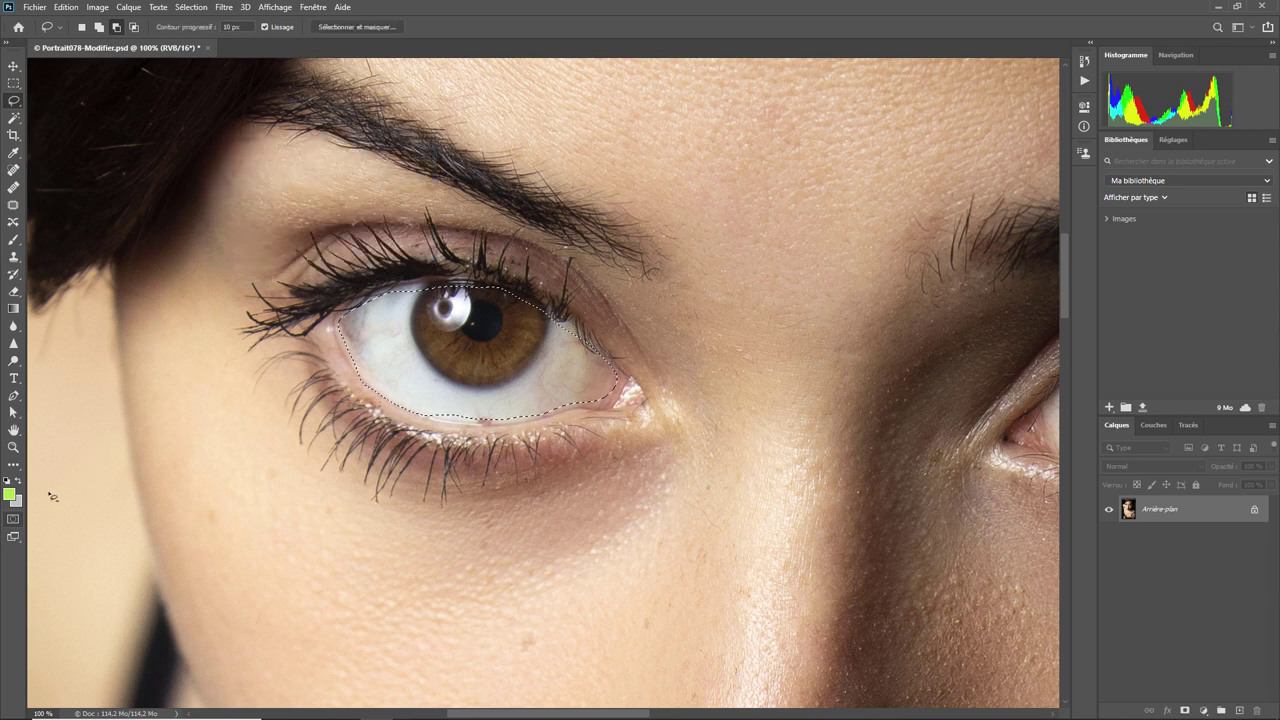
- Enter the green Quick Mask, pick the Brush tool, and toggle Quick Mask off and back on
{"action": "left_click", "coordinate": [14, 521]}
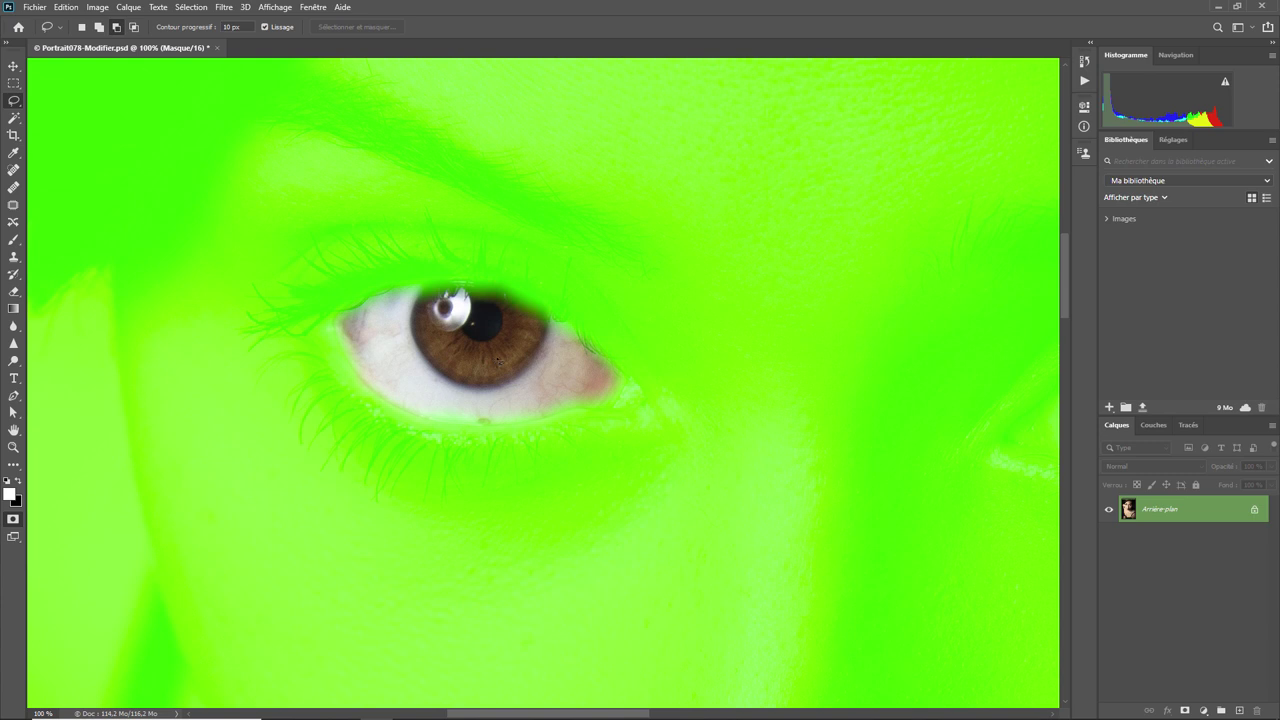
{"action": "left_click", "coordinate": [14, 241]}
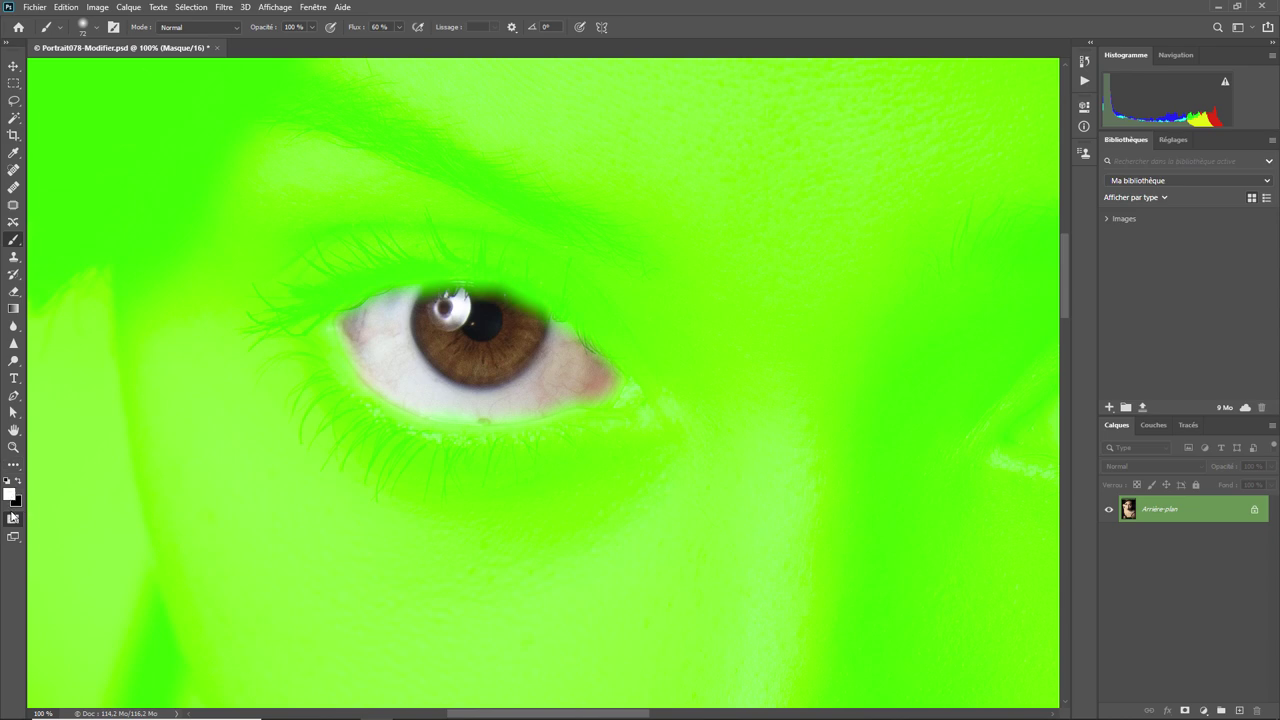
{"action": "left_click", "coordinate": [13, 520]}
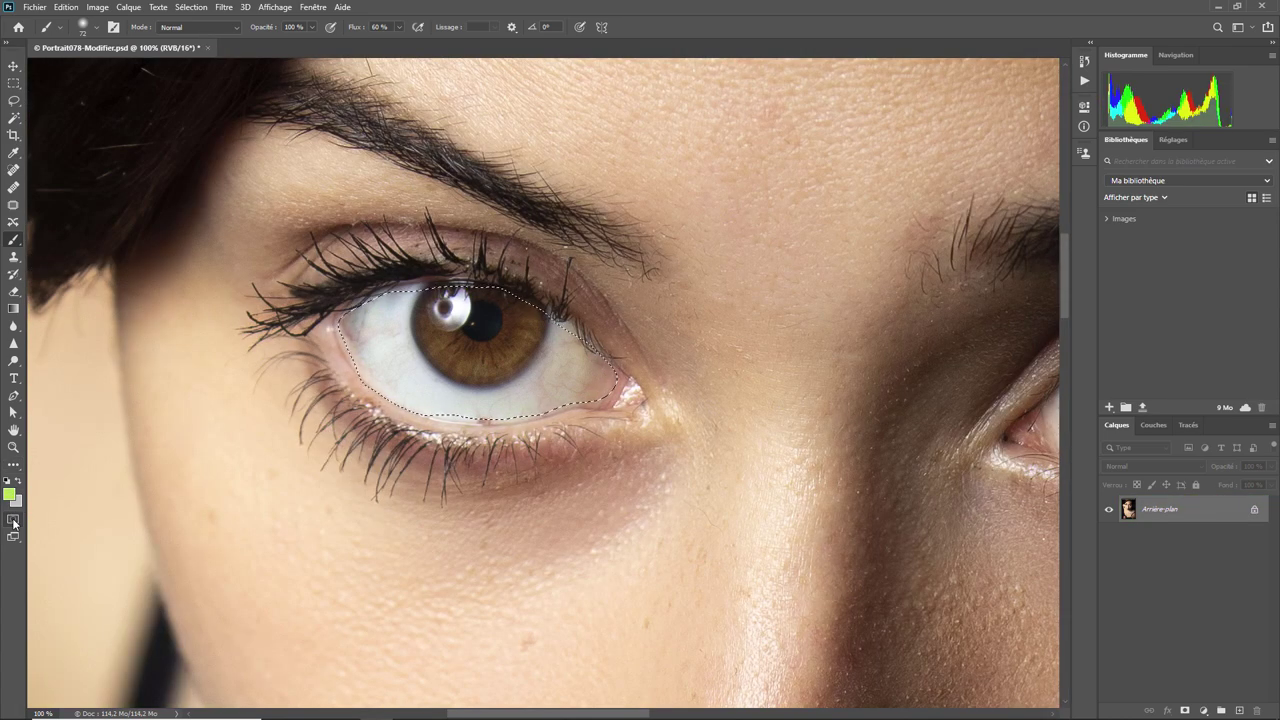
{"action": "left_click", "coordinate": [13, 520]}
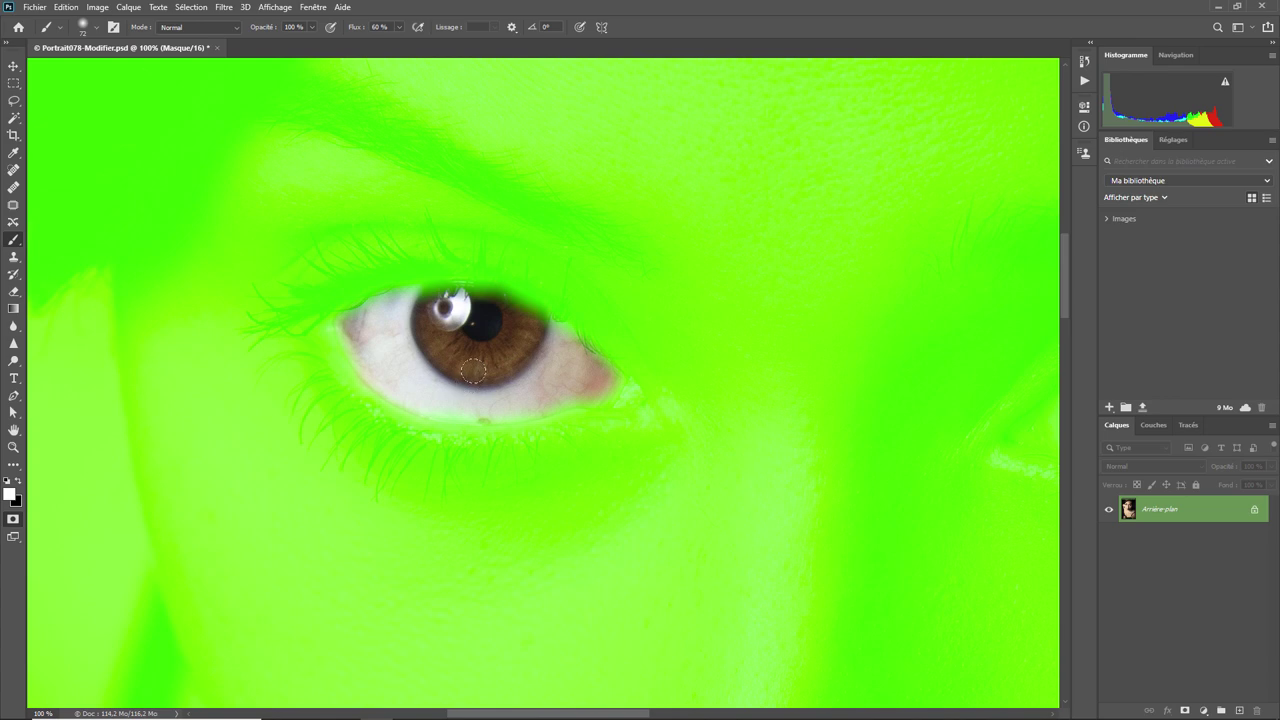
{"action": "left_click", "coordinate": [16, 519]}
{"action": "double_click", "coordinate": [16, 519]}
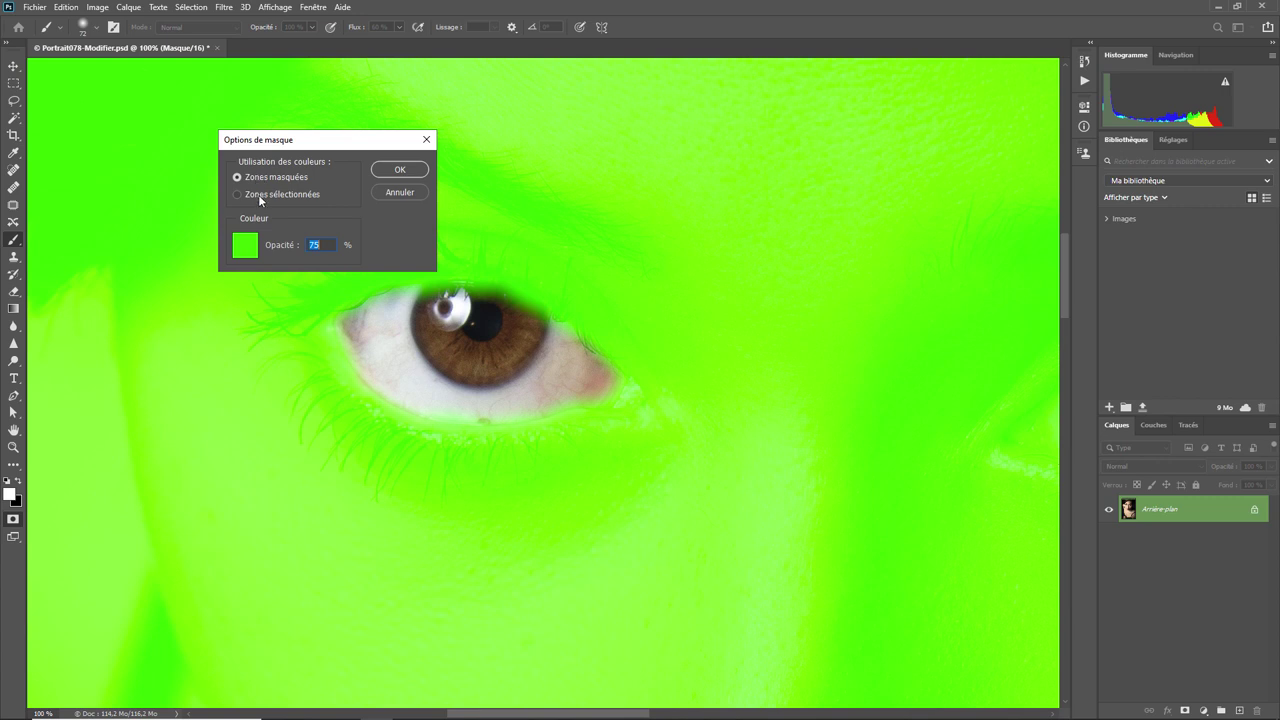
{"action": "left_click", "coordinate": [400, 192]}
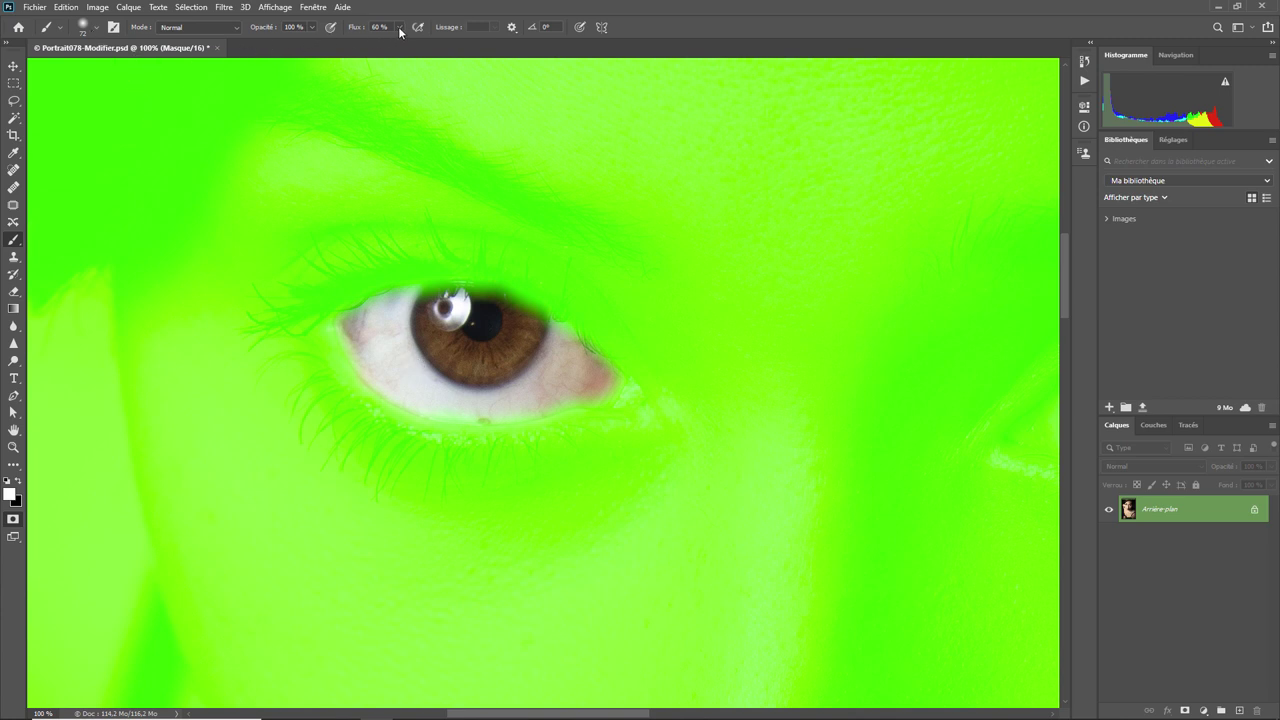
- Lower the brush flow (Flux) to 43%
{"action": "left_click", "coordinate": [398, 28]}
{"action": "left_click_drag", "start_coordinate": [401, 47], "coordinate": [390, 45]}
{"action": "left_click", "coordinate": [515, 323]}
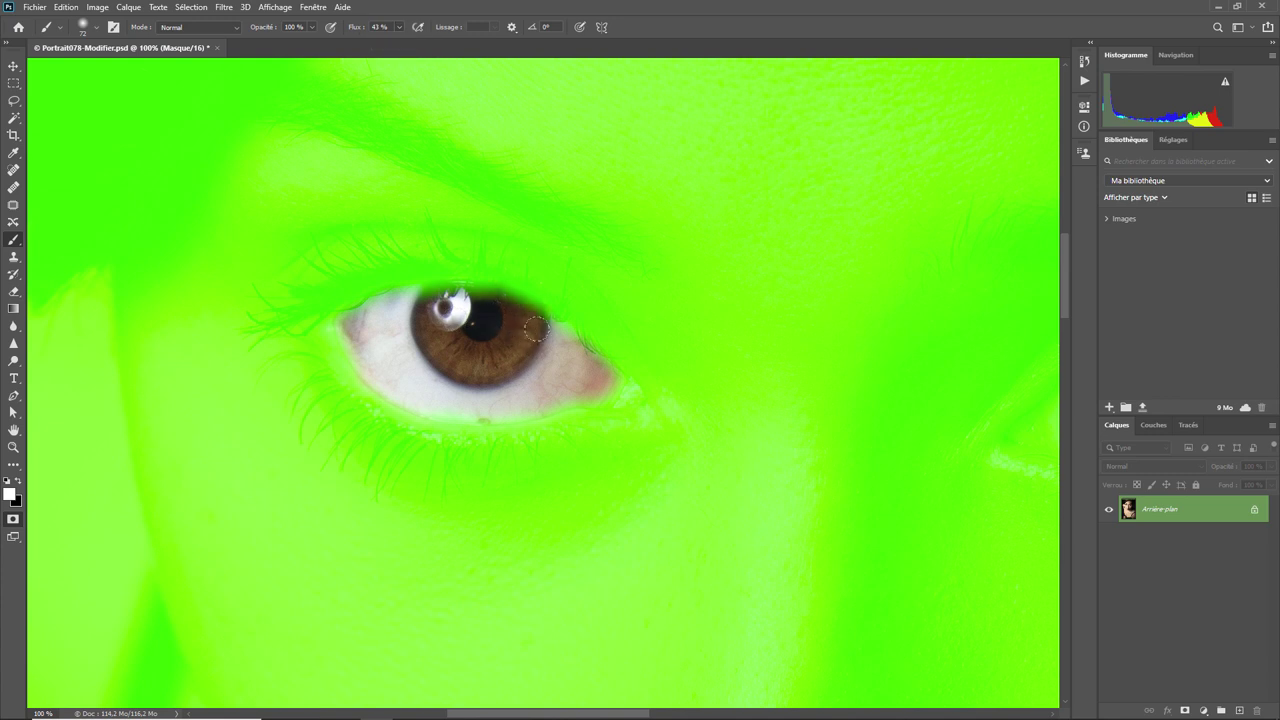
- Unmask the iris top edge, undoing stray strokes above the eye and over the pupil
{"action": "mouse_move", "coordinate": [535, 333]}
{"action": "left_mouse_down"}
{"action": "mouse_move", "coordinate": [520, 313]}
{"action": "mouse_move", "coordinate": [408, 303]}
{"action": "left_mouse_up"}
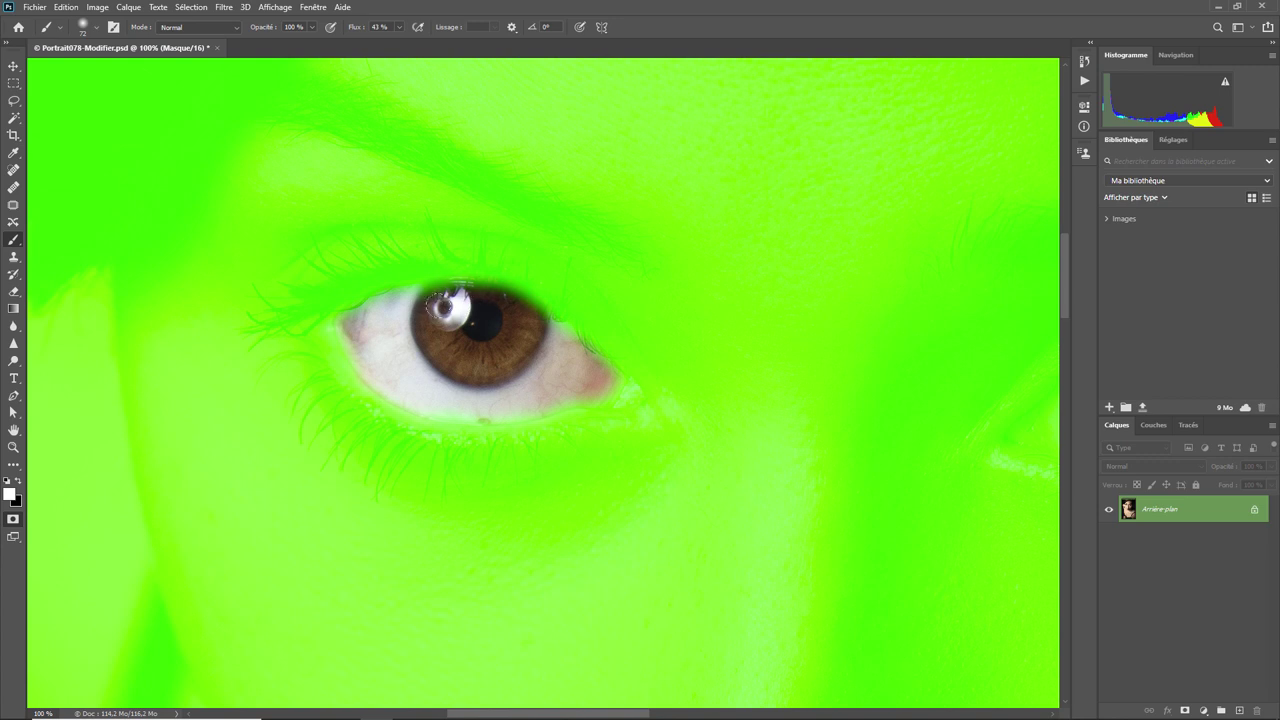
{"action": "left_click_drag", "start_coordinate": [560, 240], "coordinate": [635, 215]}
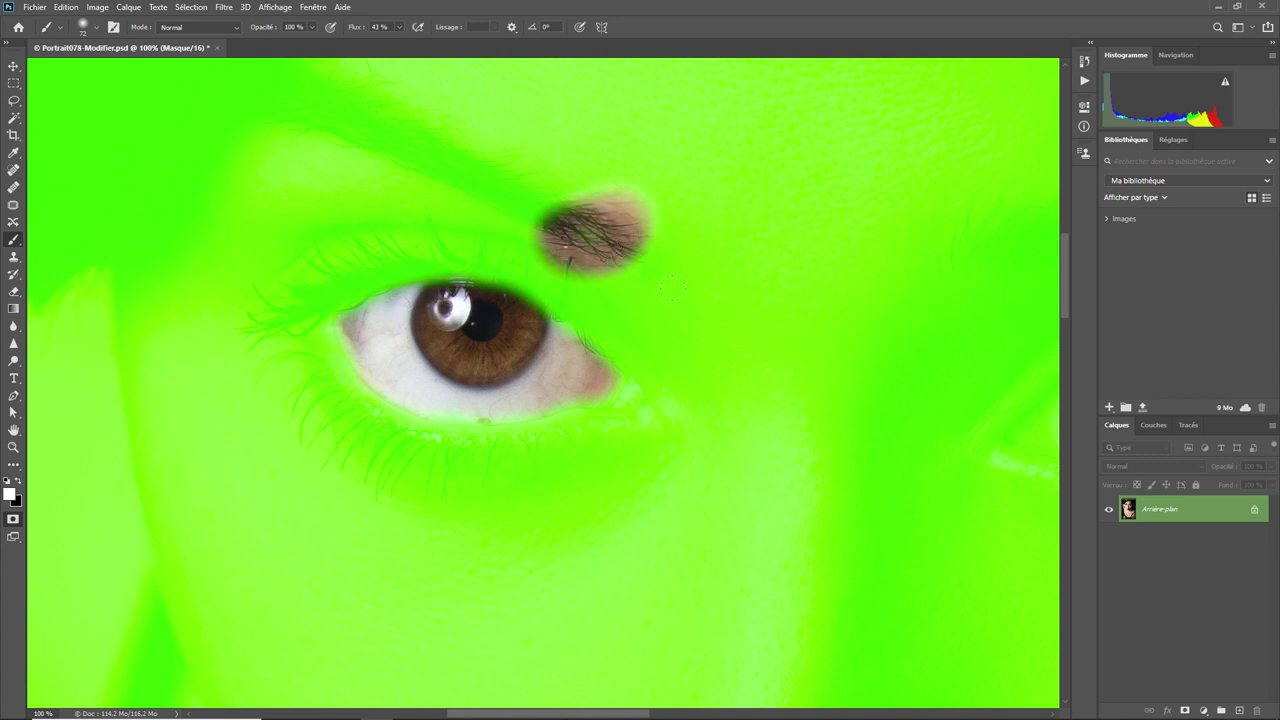
{"action": "key", "text": "ctrl+z"}
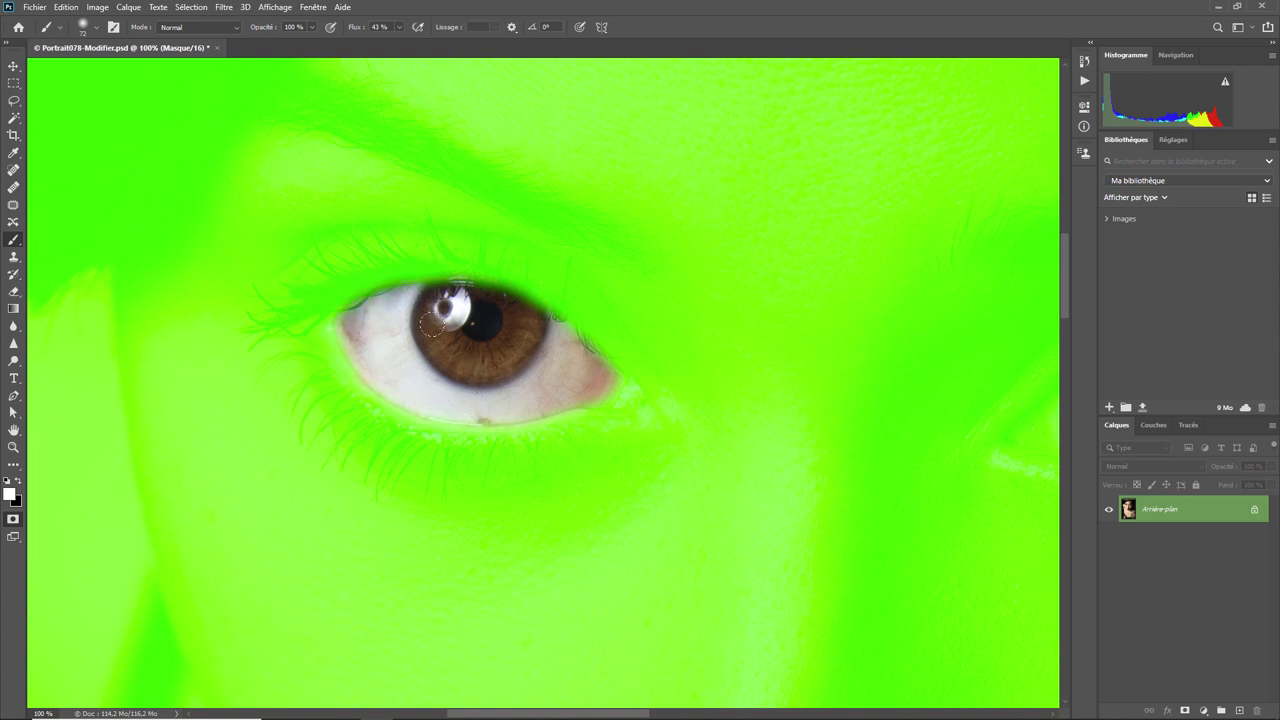
{"action": "left_click", "coordinate": [19, 483]}
{"action": "left_click_drag", "start_coordinate": [484, 330], "coordinate": [496, 366]}
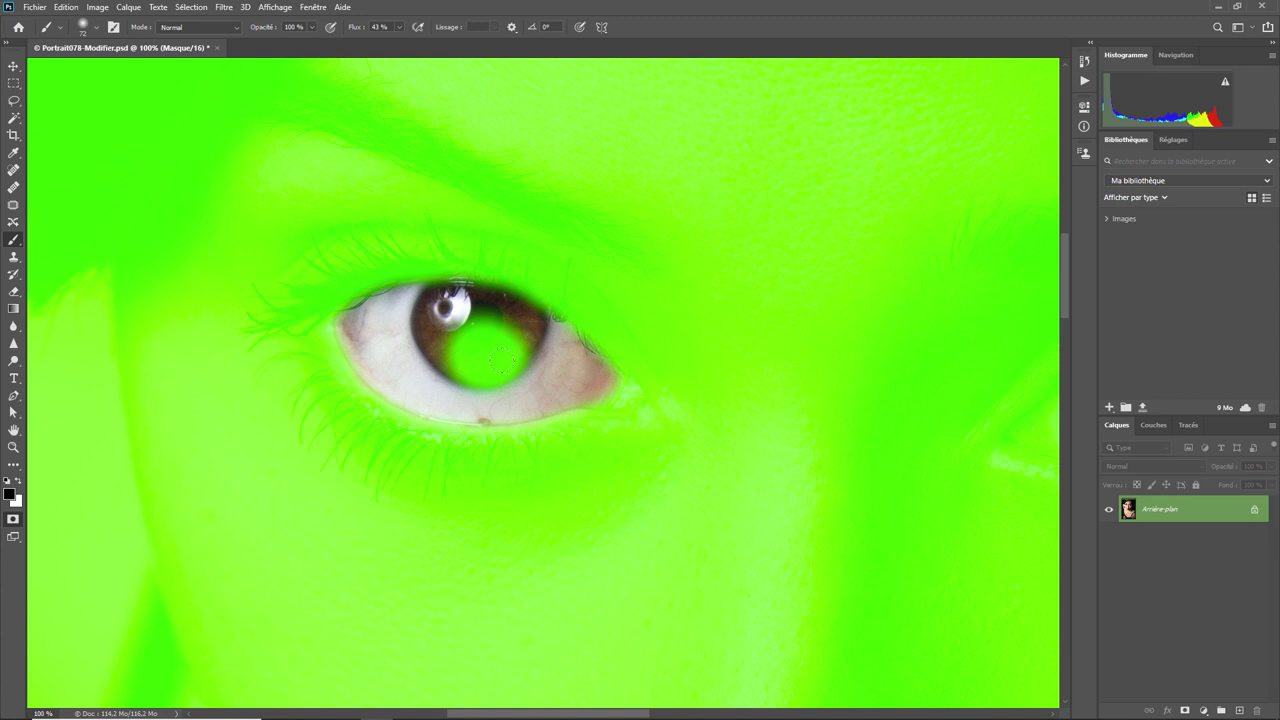
{"action": "key", "text": "ctrl+z"}
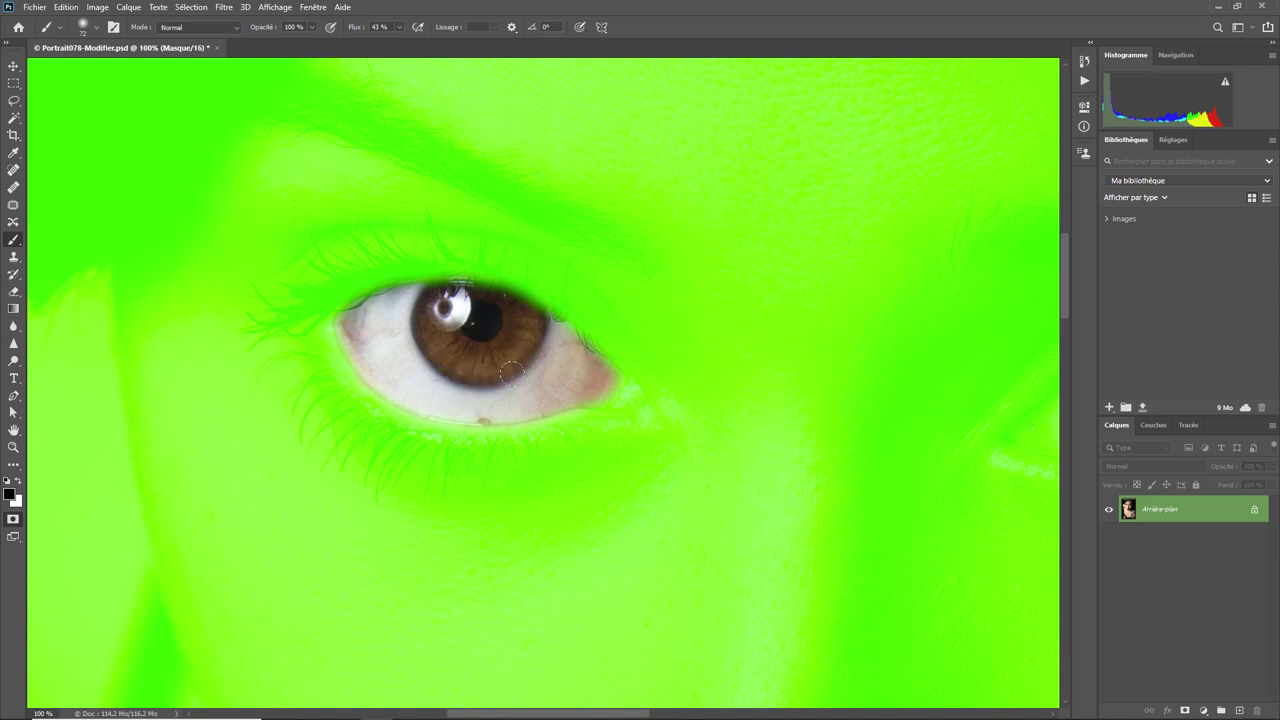
- Switch the Quick Mask options to Zones sélectionnées so the green tint marks the eye
{"action": "double_click", "coordinate": [13, 520]}
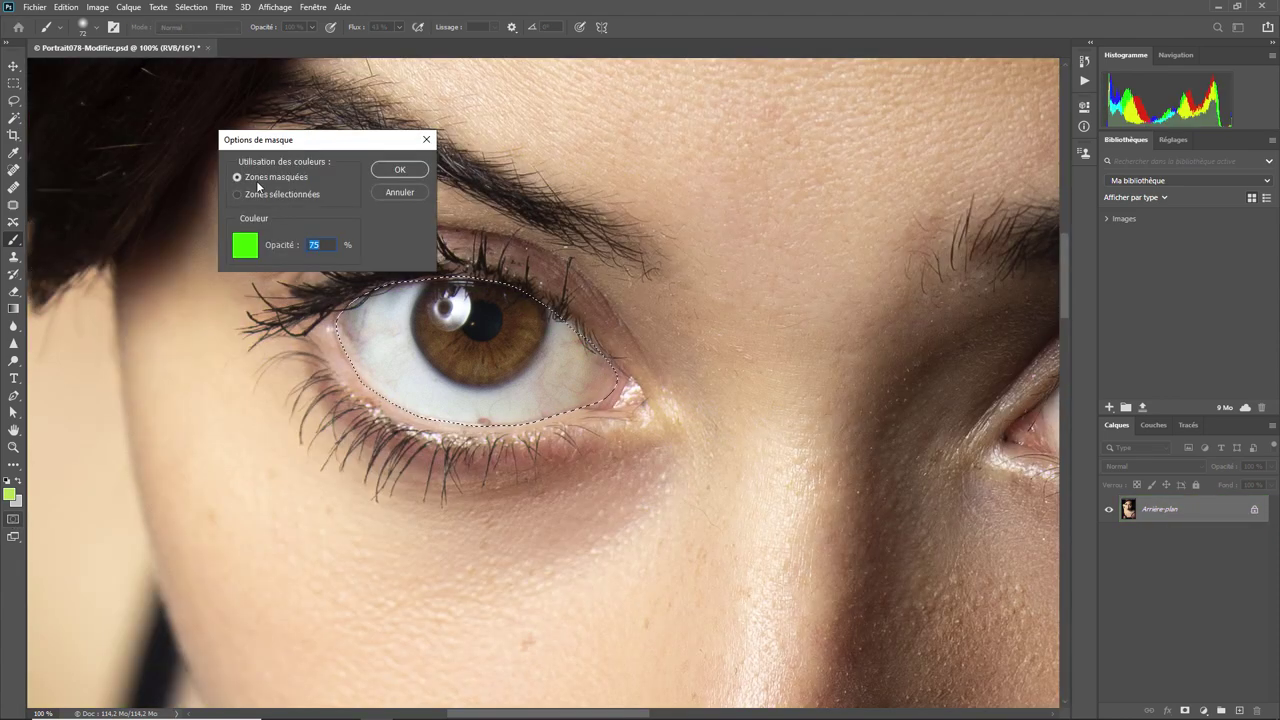
{"action": "left_click", "coordinate": [257, 196]}
{"action": "left_click", "coordinate": [405, 169]}
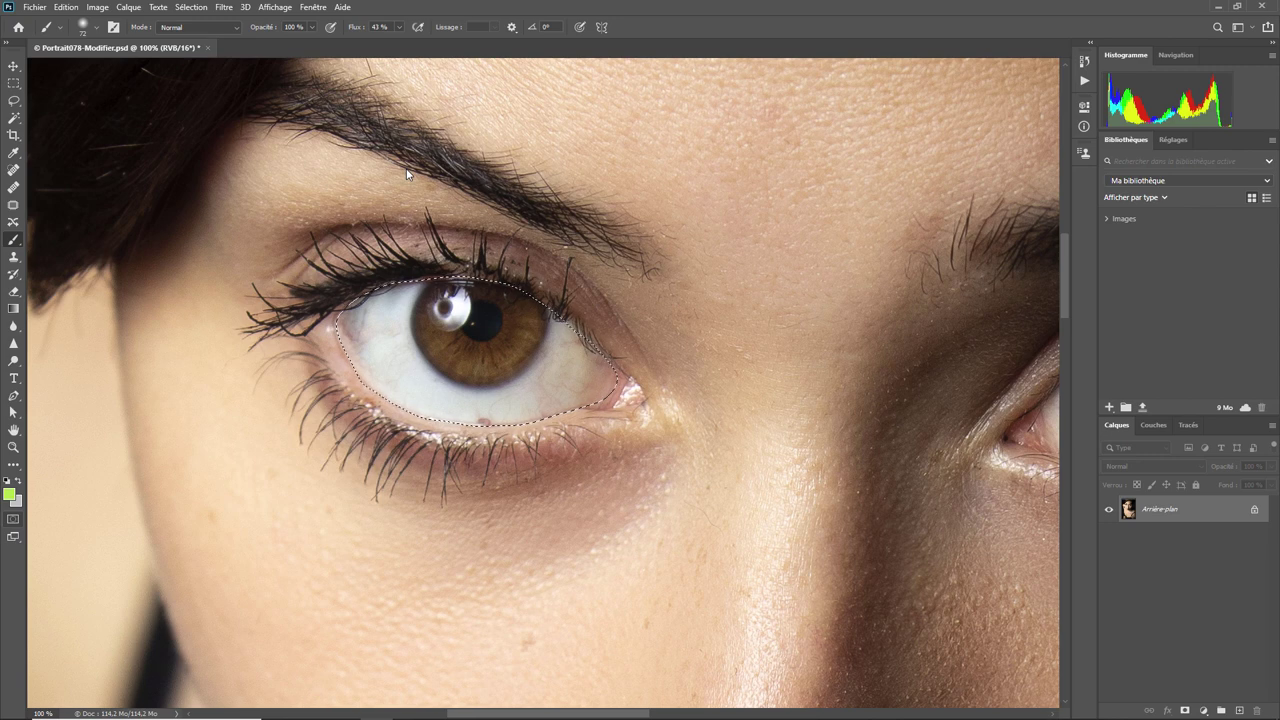
{"action": "left_click", "coordinate": [13, 520]}
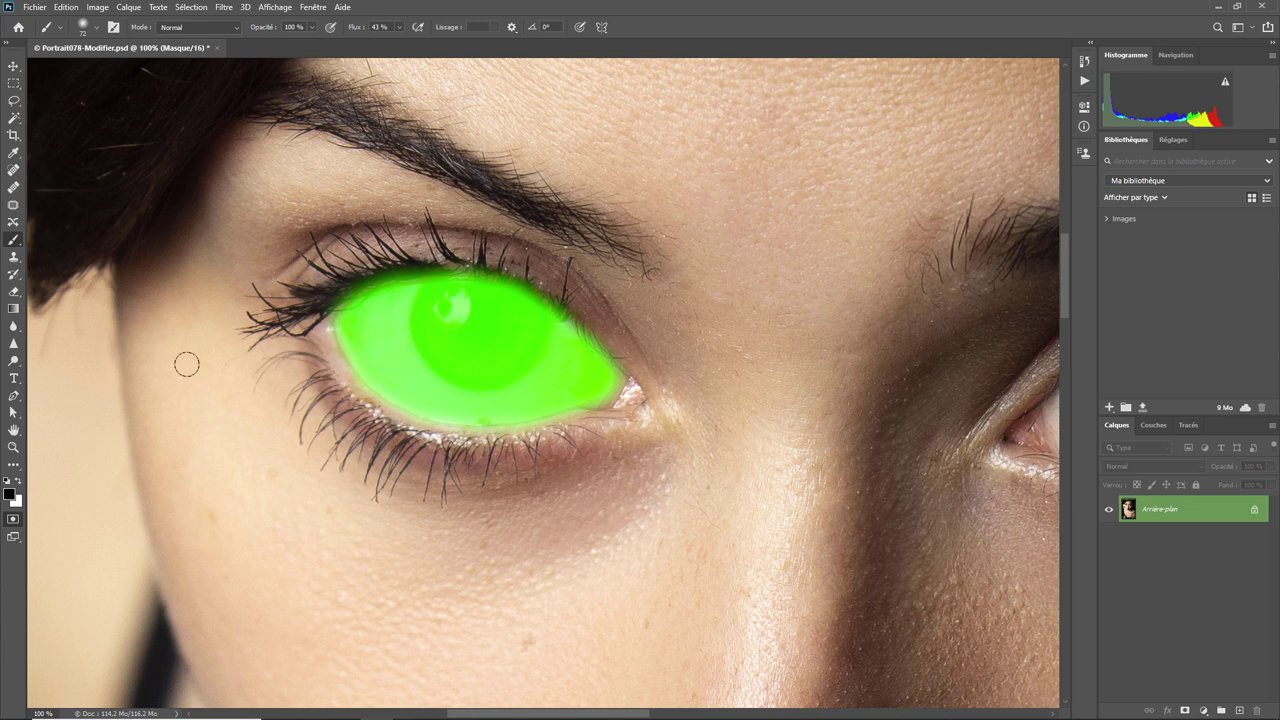
- Erase and repaint the mask tip at the left eye's outer corner
{"action": "left_click", "coordinate": [18, 484]}
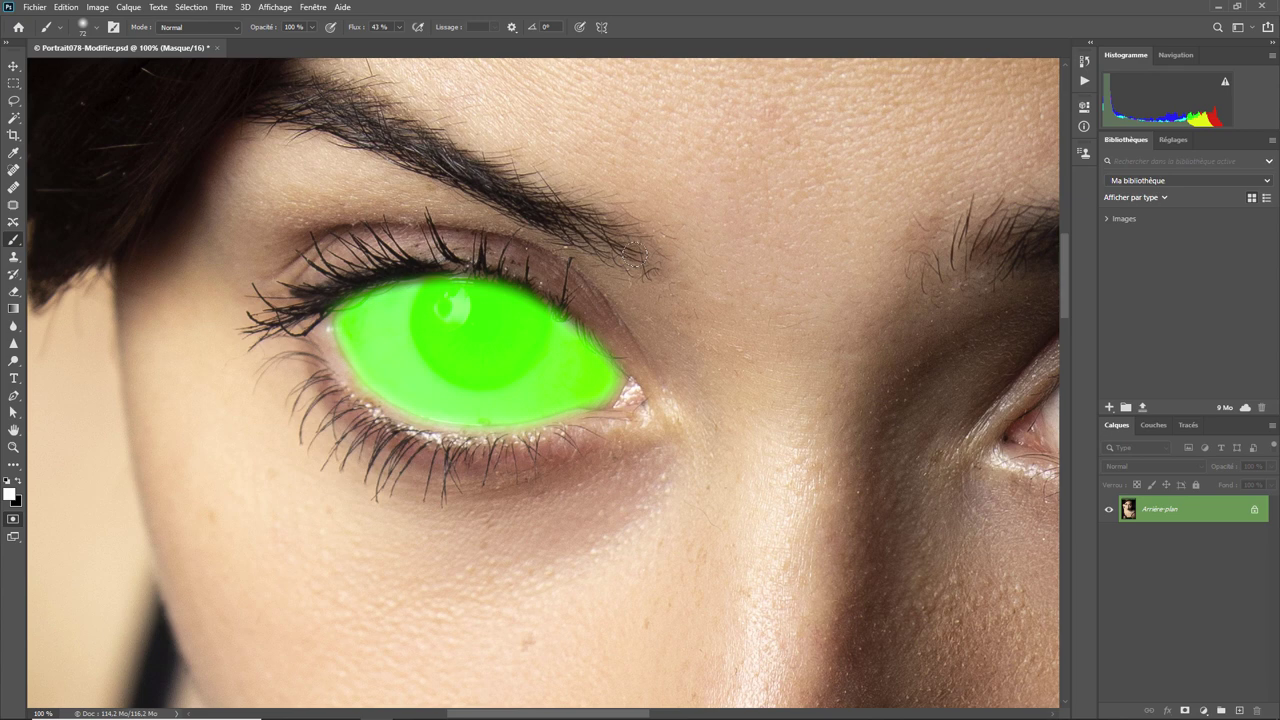
{"action": "left_click_drag", "start_coordinate": [604, 403], "coordinate": [608, 386]}
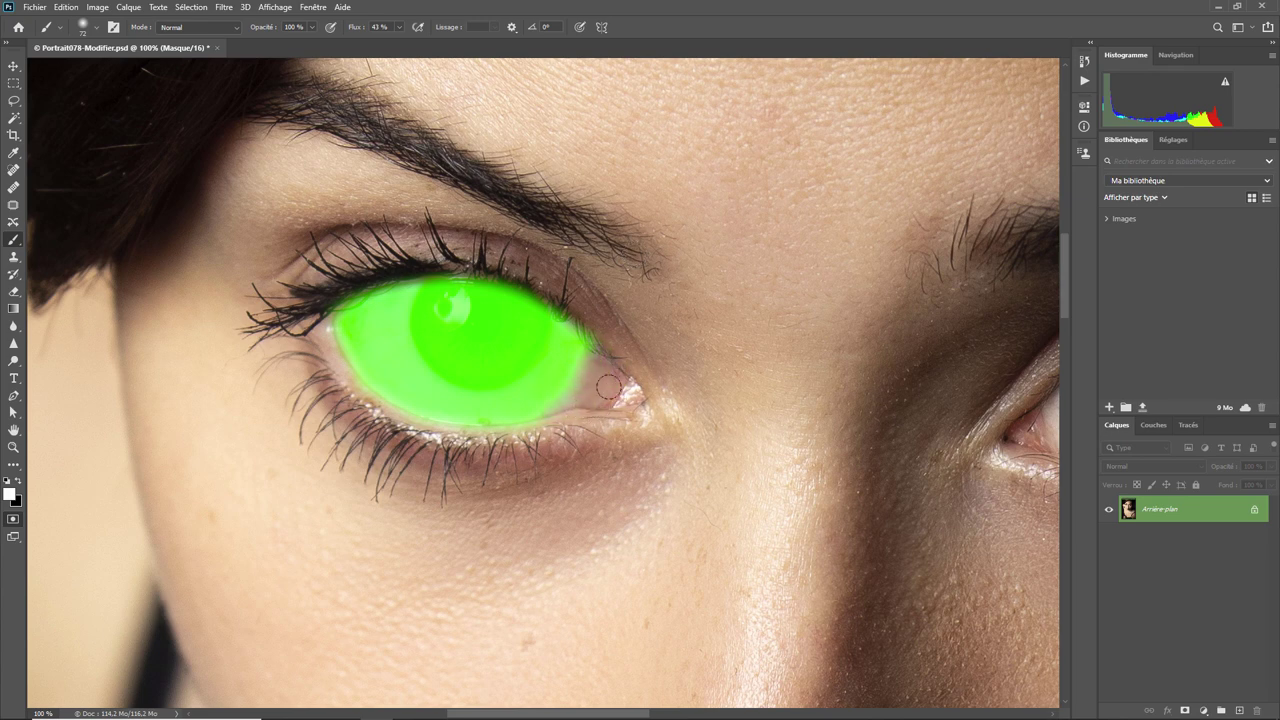
{"action": "left_click", "coordinate": [18, 481]}
{"action": "mouse_move", "coordinate": [571, 371]}
{"action": "left_mouse_down"}
{"action": "mouse_move", "coordinate": [600, 382]}
{"action": "mouse_move", "coordinate": [583, 385]}
{"action": "mouse_move", "coordinate": [558, 341]}
{"action": "left_mouse_up"}
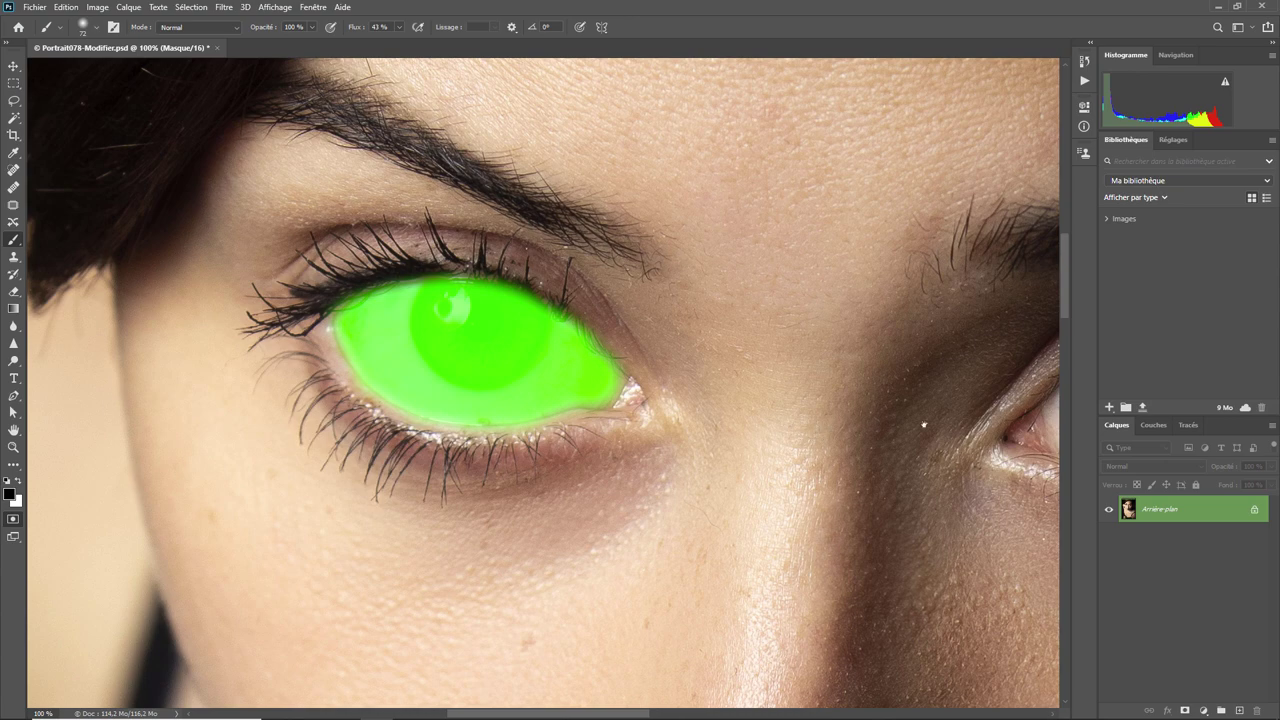
{"action": "mouse_move", "coordinate": [923, 423]}
{"action": "left_mouse_down"}
{"action": "mouse_move", "coordinate": [332, 398]}
{"action": "mouse_move", "coordinate": [525, 411]}
{"action": "left_mouse_up"}
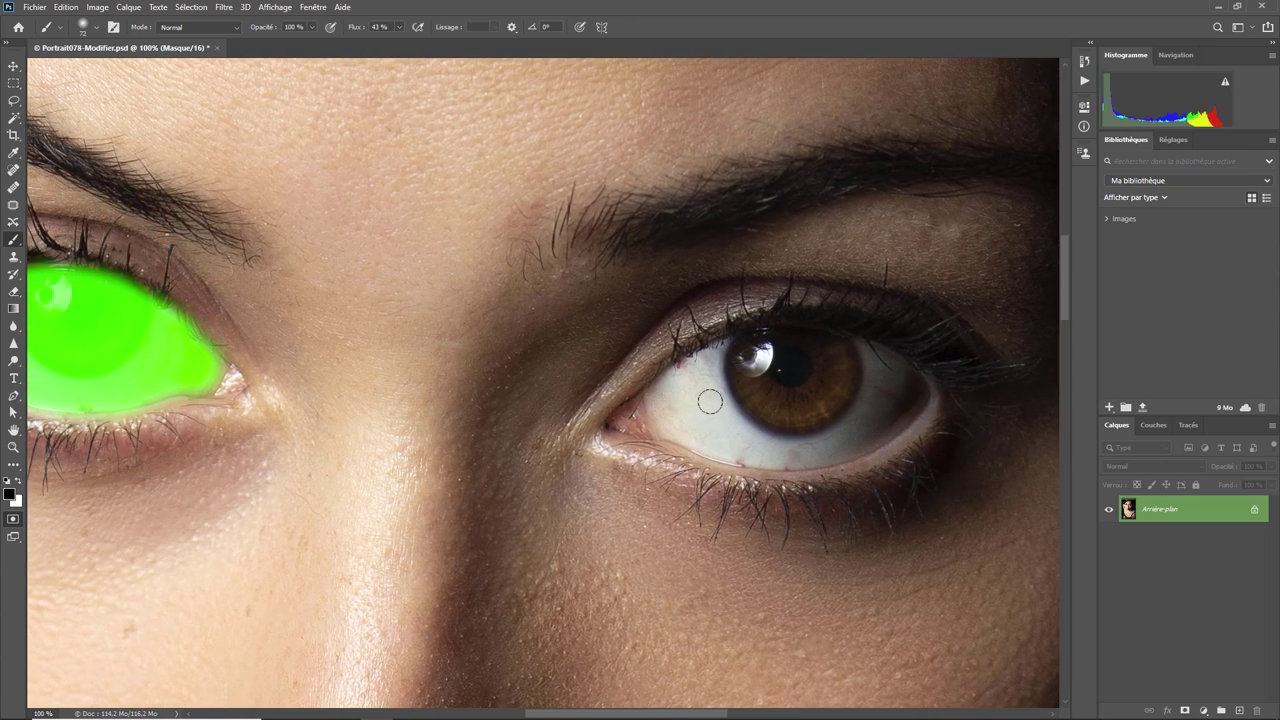
- Mask the second eye in black, then trim its rims with a white brush at 38% hardness
{"action": "mouse_move", "coordinate": [708, 398]}
{"action": "left_mouse_down"}
{"action": "mouse_move", "coordinate": [740, 368]}
{"action": "mouse_move", "coordinate": [755, 372]}
{"action": "mouse_move", "coordinate": [700, 371]}
{"action": "mouse_move", "coordinate": [669, 400]}
{"action": "mouse_move", "coordinate": [680, 429]}
{"action": "mouse_move", "coordinate": [738, 428]}
{"action": "mouse_move", "coordinate": [770, 405]}
{"action": "mouse_move", "coordinate": [743, 400]}
{"action": "mouse_move", "coordinate": [800, 365]}
{"action": "mouse_move", "coordinate": [770, 335]}
{"action": "mouse_move", "coordinate": [902, 386]}
{"action": "mouse_move", "coordinate": [840, 440]}
{"action": "mouse_move", "coordinate": [770, 455]}
{"action": "mouse_move", "coordinate": [849, 415]}
{"action": "mouse_move", "coordinate": [869, 389]}
{"action": "mouse_move", "coordinate": [749, 397]}
{"action": "mouse_move", "coordinate": [746, 366]}
{"action": "mouse_move", "coordinate": [720, 366]}
{"action": "mouse_move", "coordinate": [680, 383]}
{"action": "mouse_move", "coordinate": [680, 429]}
{"action": "mouse_move", "coordinate": [740, 449]}
{"action": "mouse_move", "coordinate": [719, 434]}
{"action": "mouse_move", "coordinate": [743, 362]}
{"action": "mouse_move", "coordinate": [688, 380]}
{"action": "mouse_move", "coordinate": [708, 371]}
{"action": "mouse_move", "coordinate": [681, 427]}
{"action": "left_mouse_up"}
{"action": "left_click_drag", "start_coordinate": [877, 386], "coordinate": [861, 389]}
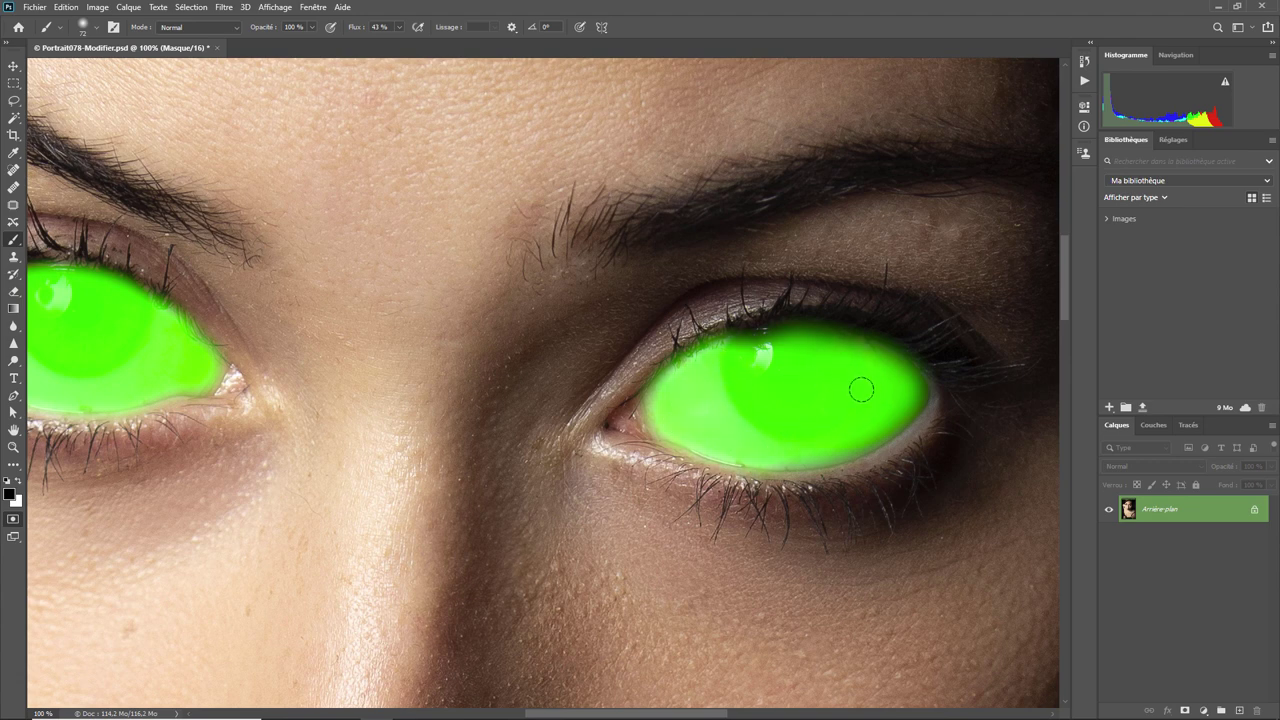
{"action": "left_click", "coordinate": [19, 481]}
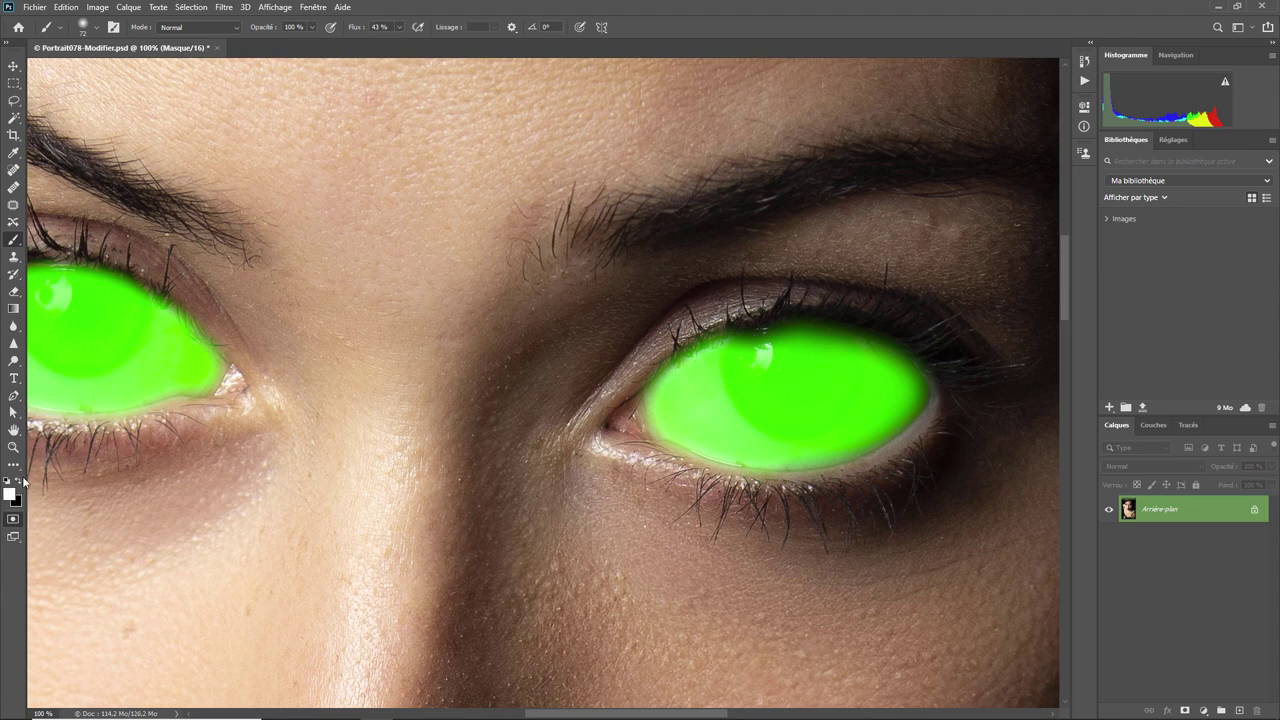
{"action": "left_click", "coordinate": [93, 31]}
{"action": "mouse_move", "coordinate": [77, 101]}
{"action": "left_mouse_down"}
{"action": "mouse_move", "coordinate": [110, 101]}
{"action": "mouse_move", "coordinate": [99, 71]}
{"action": "left_mouse_up"}
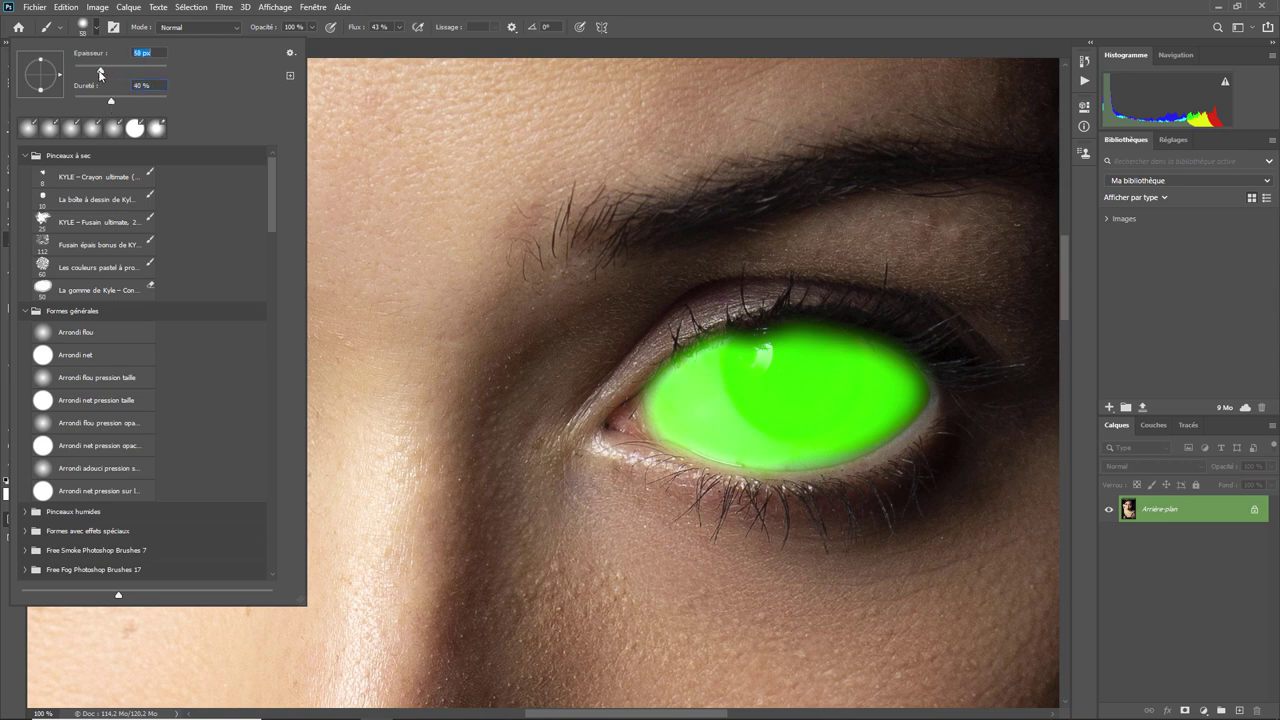
{"action": "key", "text": "Return"}
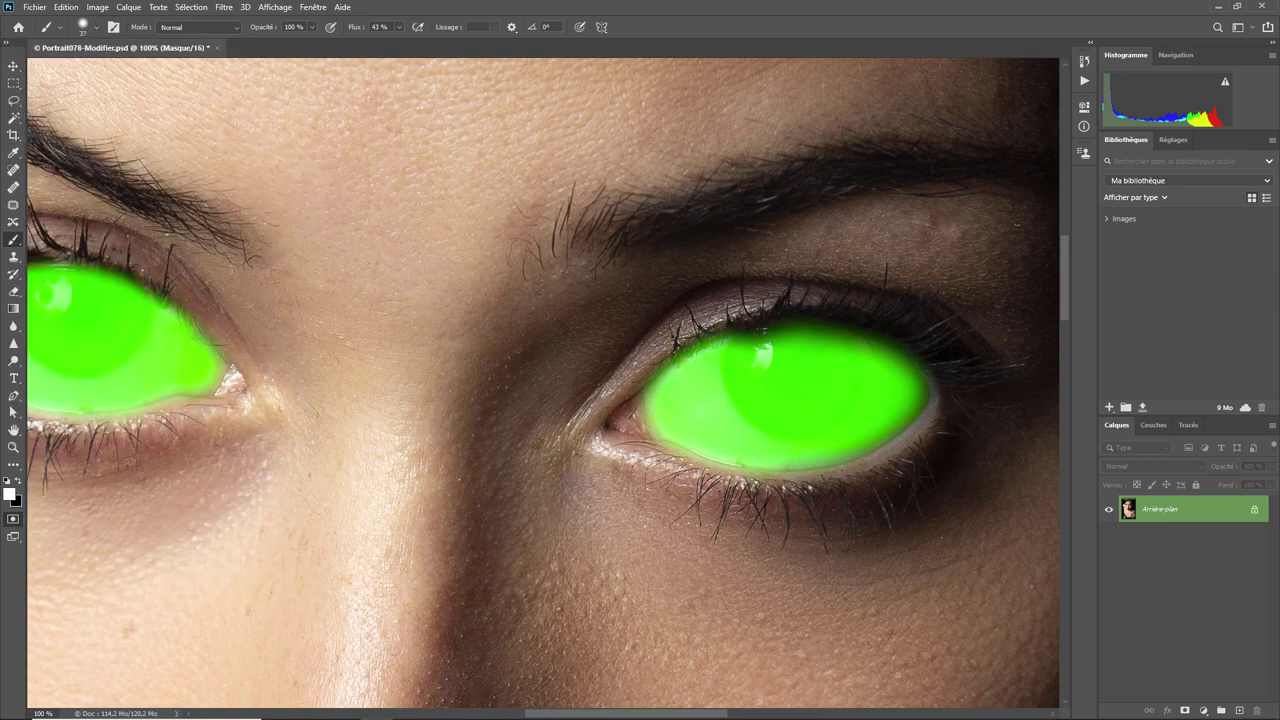
{"action": "left_click_drag", "start_coordinate": [660, 357], "coordinate": [700, 344]}
{"action": "left_click_drag", "start_coordinate": [893, 333], "coordinate": [929, 370]}
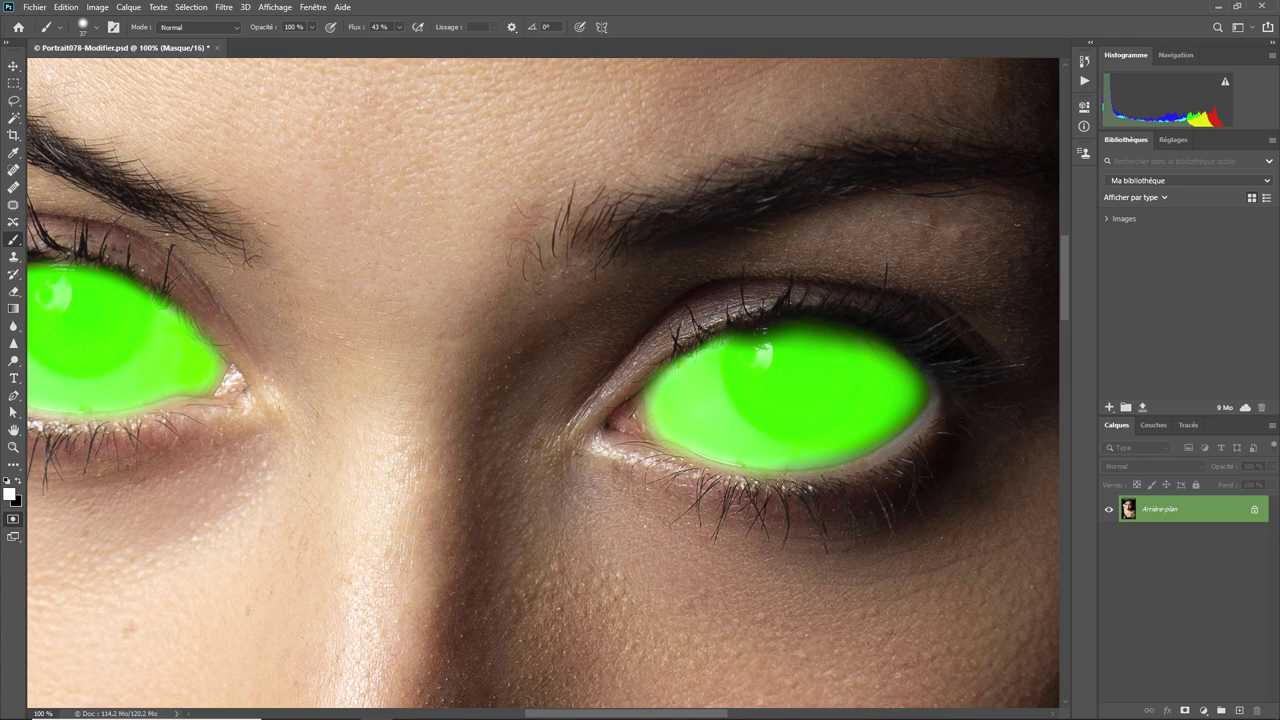
{"action": "left_click_drag", "start_coordinate": [780, 474], "coordinate": [750, 478]}
- Turn the eye mask into a selection and copy it to a new layer with Calque par copier
{"action": "left_click", "coordinate": [14, 519]}
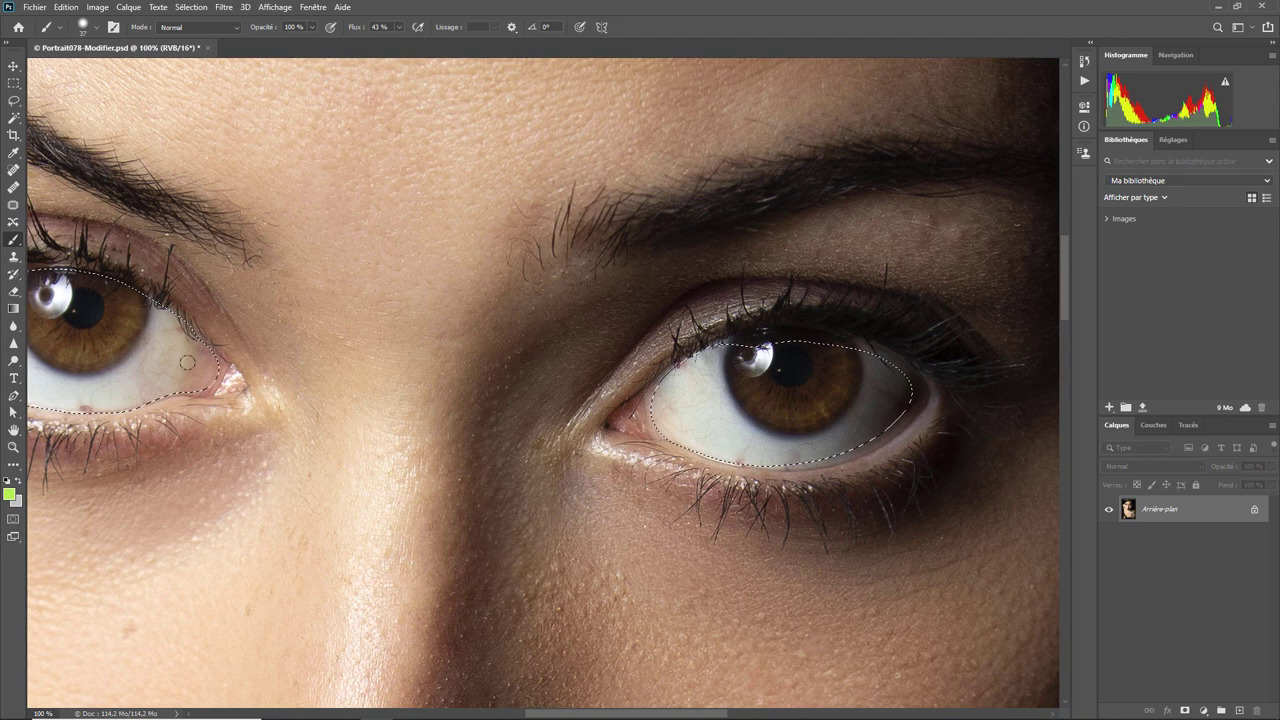
{"action": "left_click", "coordinate": [13, 88]}
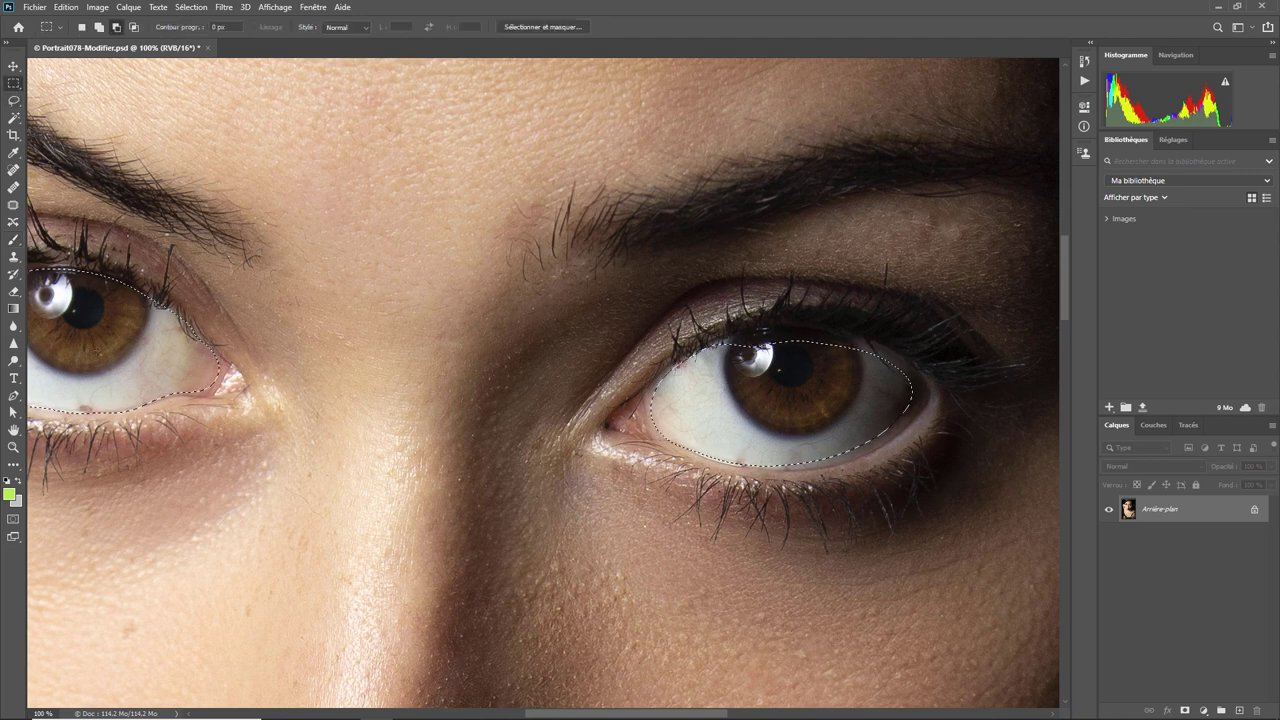
{"action": "right_click", "coordinate": [104, 336]}
{"action": "left_click", "coordinate": [160, 425]}
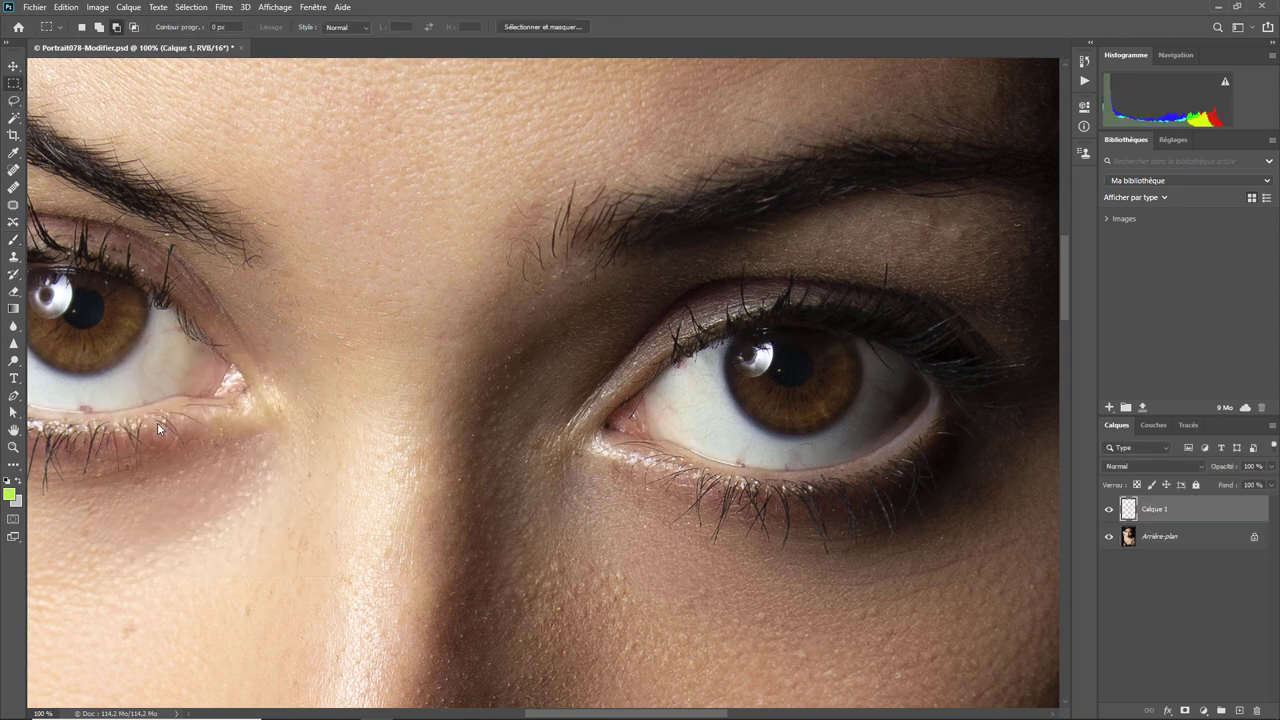
- Test-move the copied eyes, undo the move, and zoom out to the whole portrait
{"action": "left_click", "coordinate": [13, 66]}
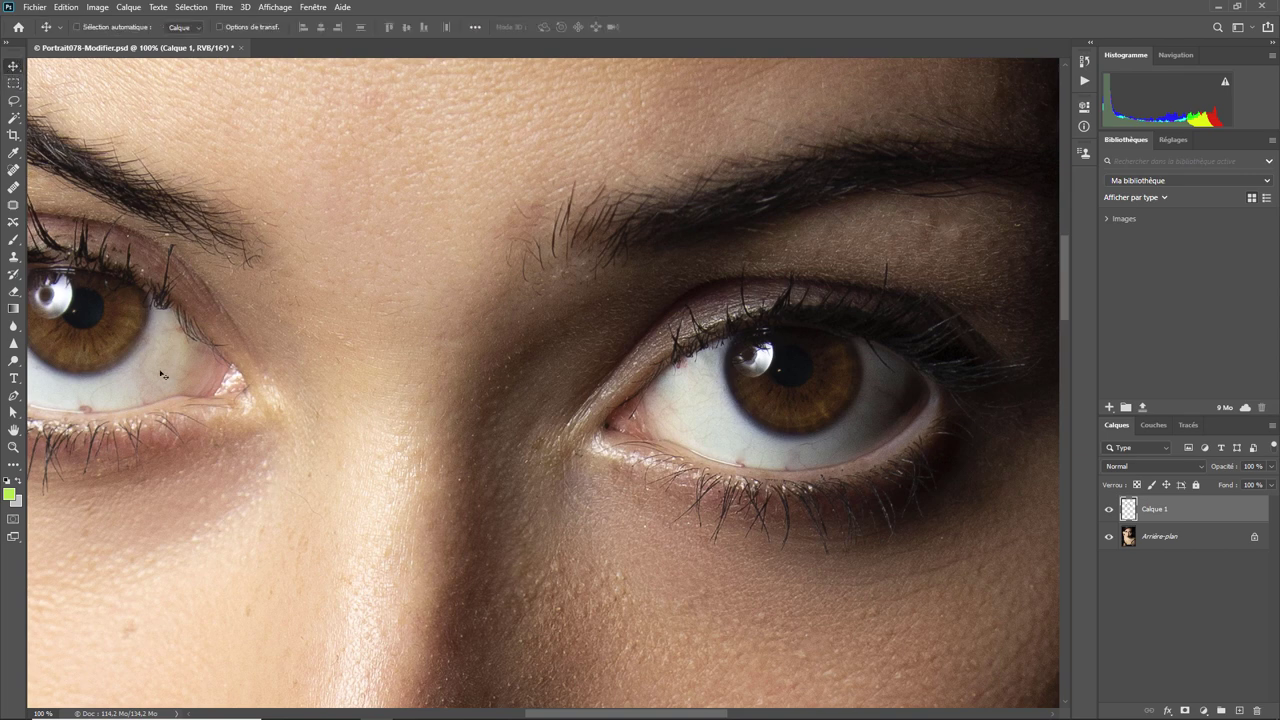
{"action": "mouse_move", "coordinate": [150, 362]}
{"action": "left_mouse_down"}
{"action": "mouse_move", "coordinate": [240, 193]}
{"action": "mouse_move", "coordinate": [257, 199]}
{"action": "left_mouse_up"}
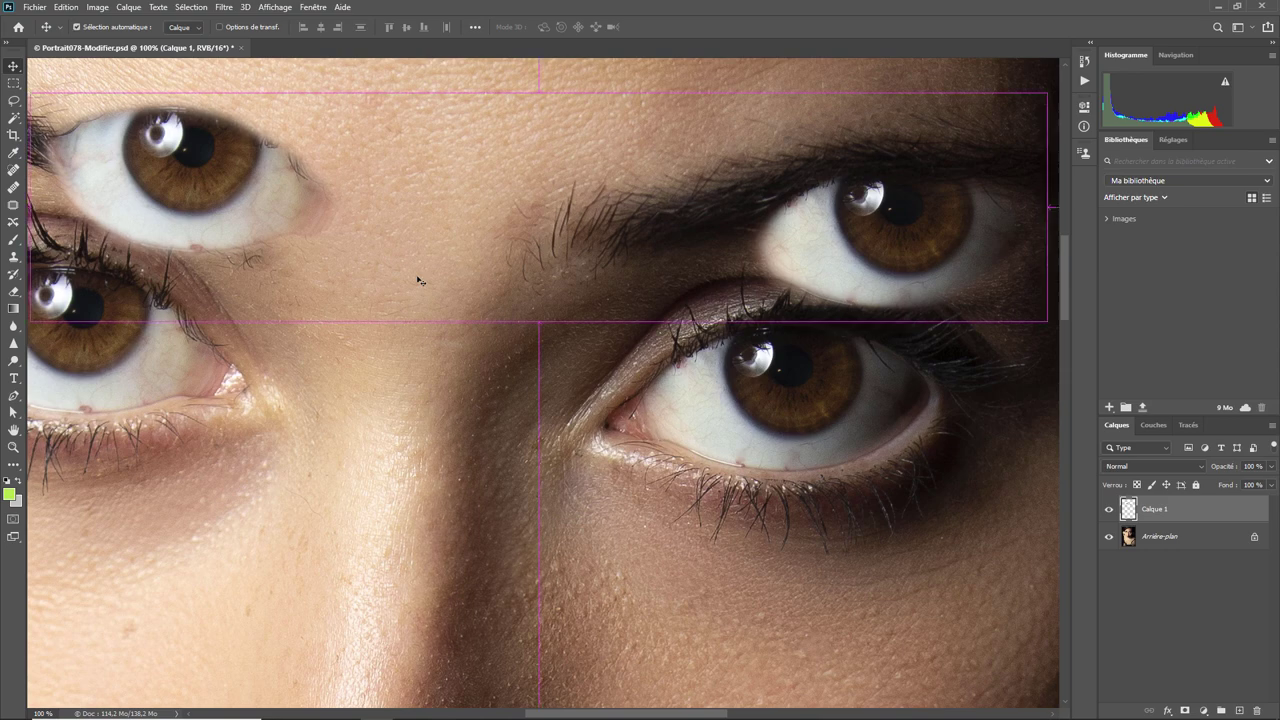
{"action": "key", "text": "ctrl+z"}
{"action": "key", "text": "ctrl+minus"}
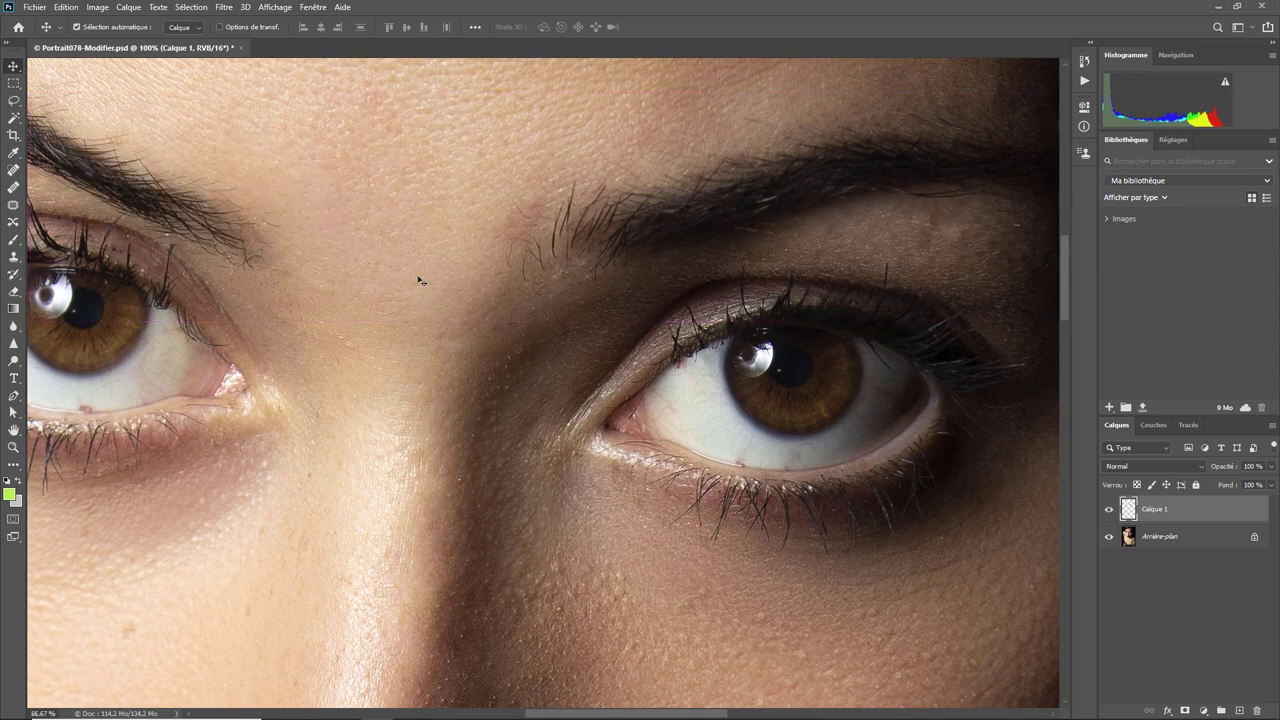
{"action": "key", "text": "ctrl+minus"}
{"action": "key", "text": "ctrl+minus"}
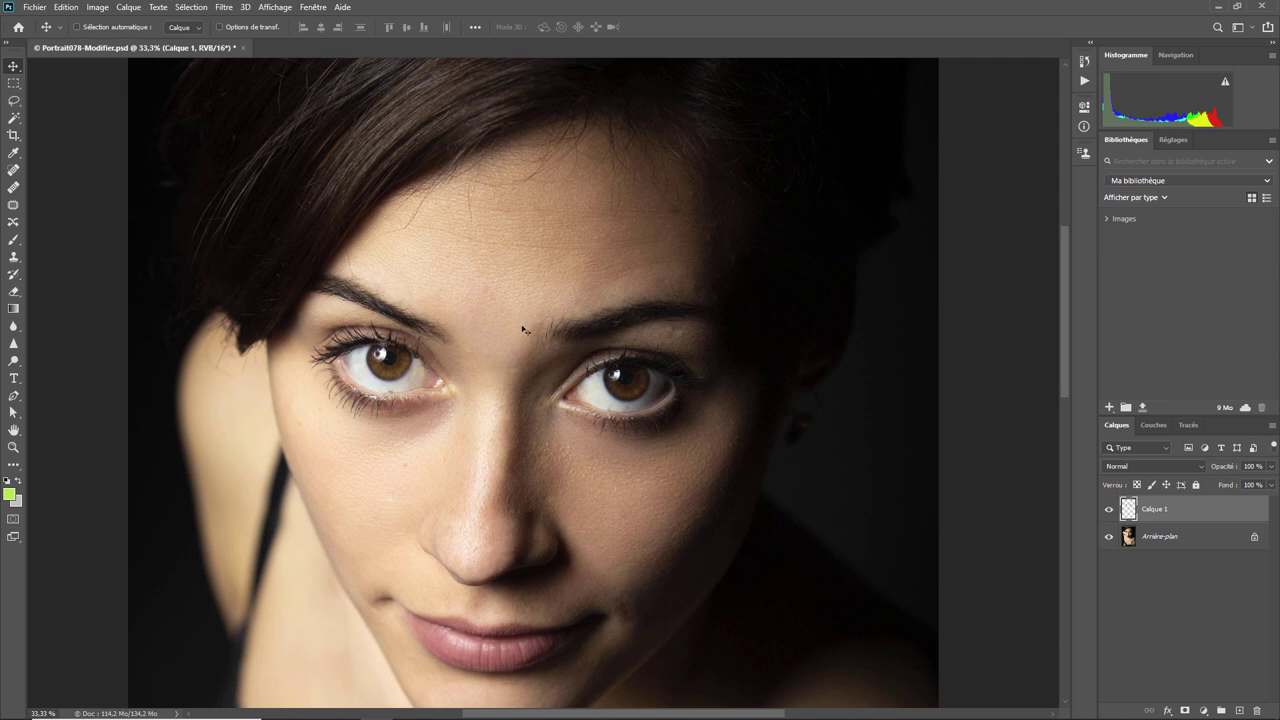
- Lasso the left eye, switch to Quick Mask, and brush away the overlay below the eyebrow
{"action": "left_click", "coordinate": [14, 101]}
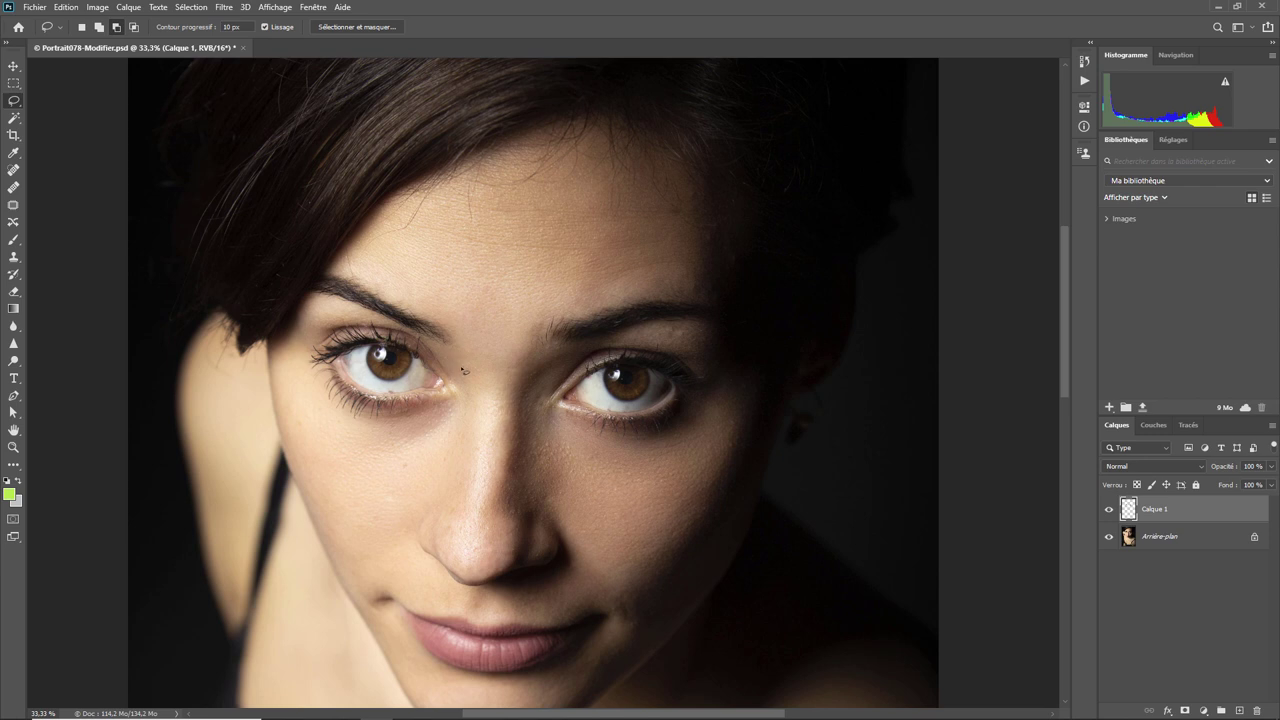
{"action": "mouse_move", "coordinate": [463, 343]}
{"action": "left_mouse_down"}
{"action": "mouse_move", "coordinate": [473, 423]}
{"action": "mouse_move", "coordinate": [462, 364]}
{"action": "left_mouse_up"}
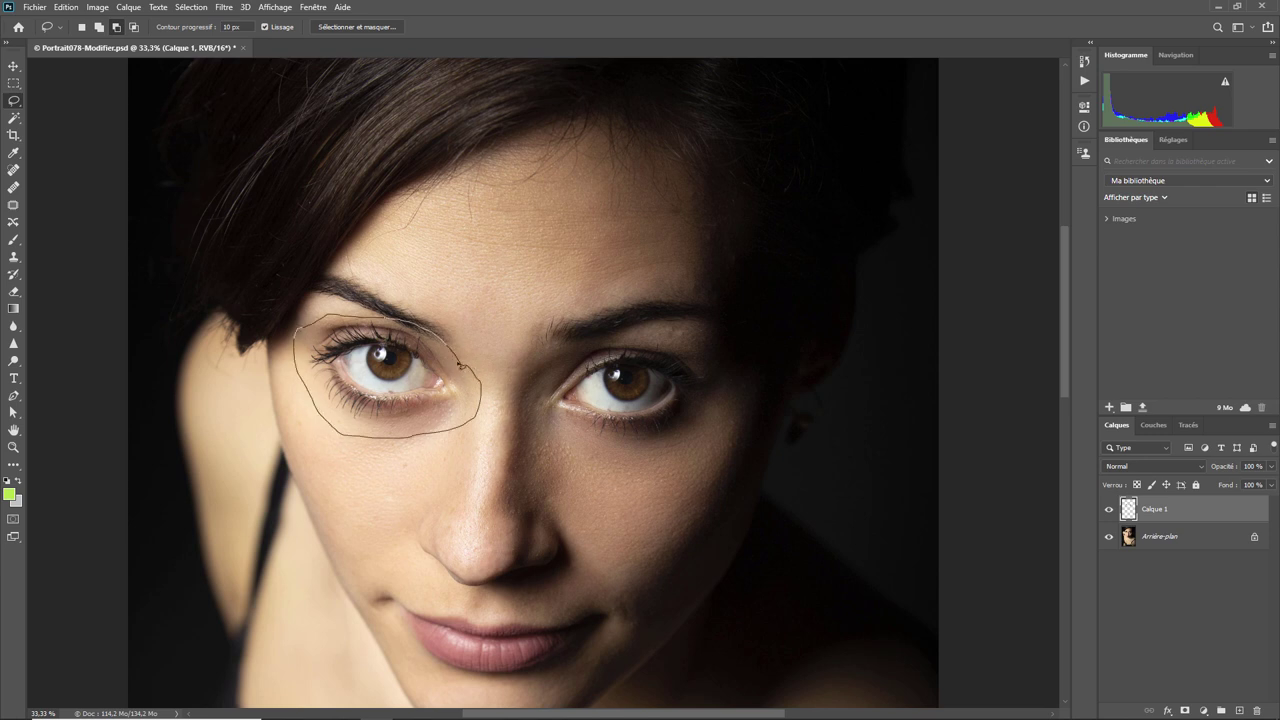
{"action": "left_click", "coordinate": [13, 519]}
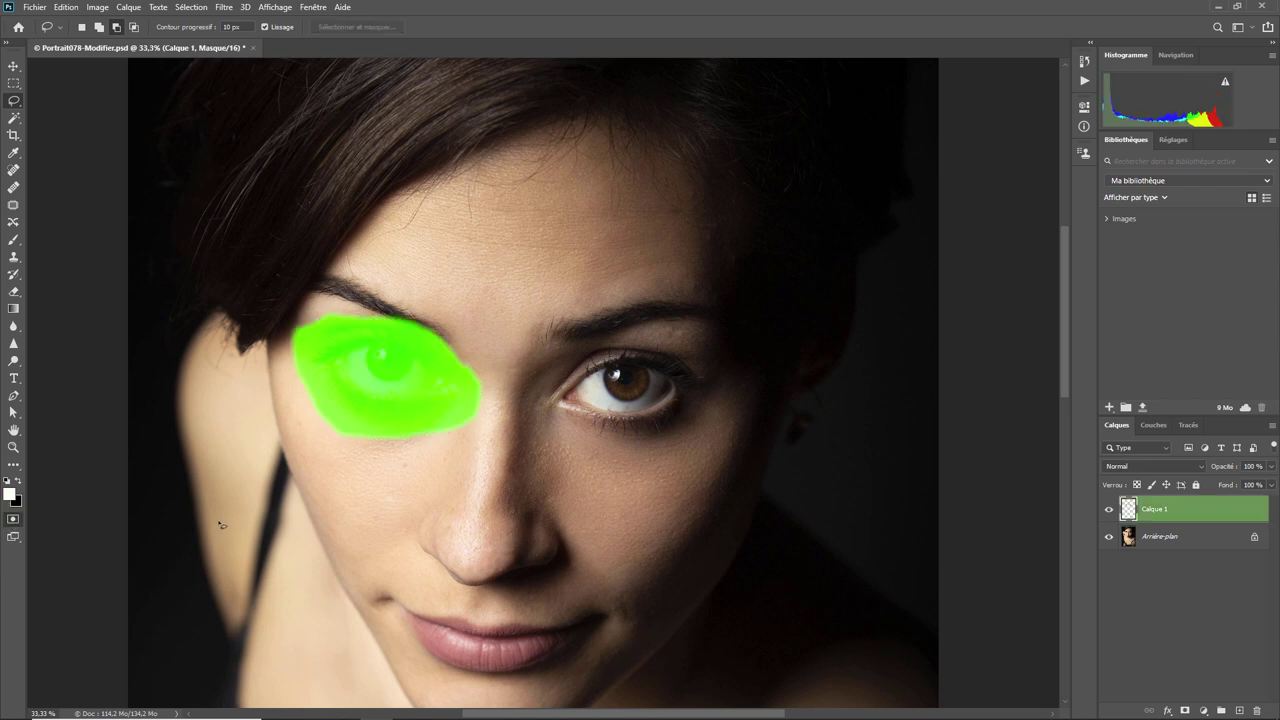
{"action": "left_click", "coordinate": [13, 240]}
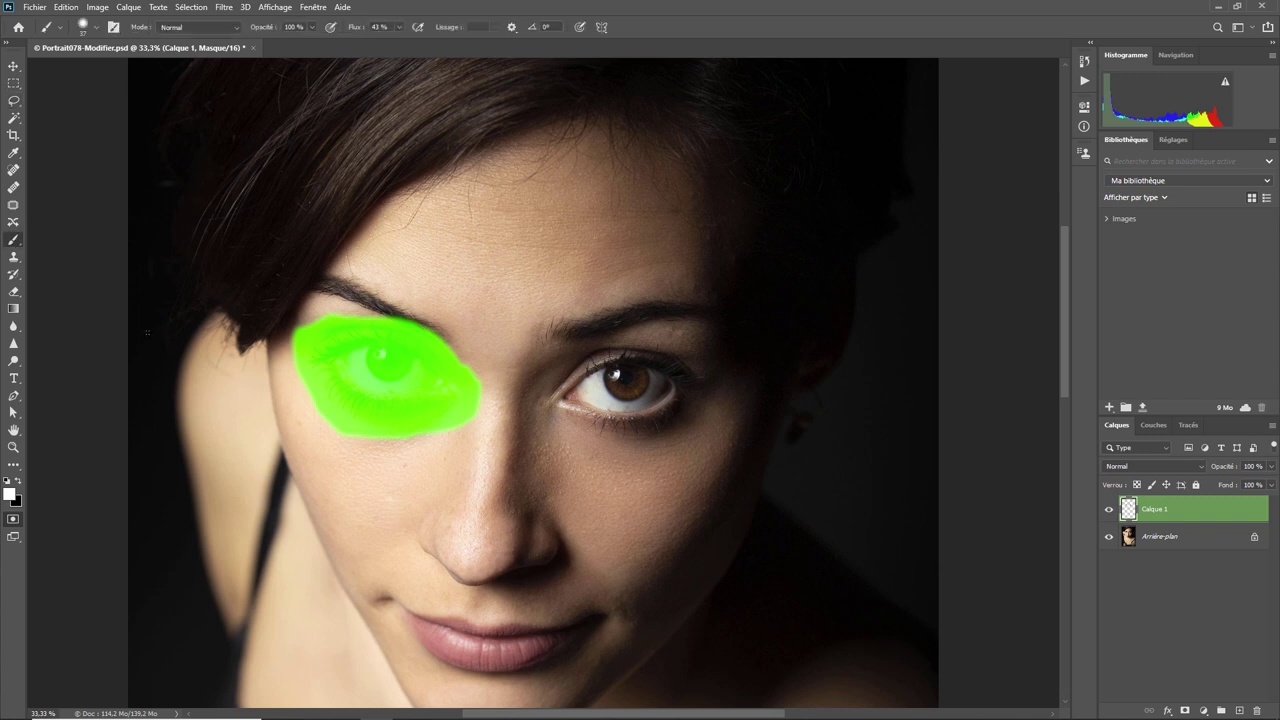
{"action": "left_click_drag", "start_coordinate": [335, 316], "coordinate": [298, 330]}
{"action": "mouse_move", "coordinate": [400, 318]}
{"action": "left_mouse_down"}
{"action": "mouse_move", "coordinate": [302, 332]}
{"action": "mouse_move", "coordinate": [292, 352]}
{"action": "left_mouse_up"}
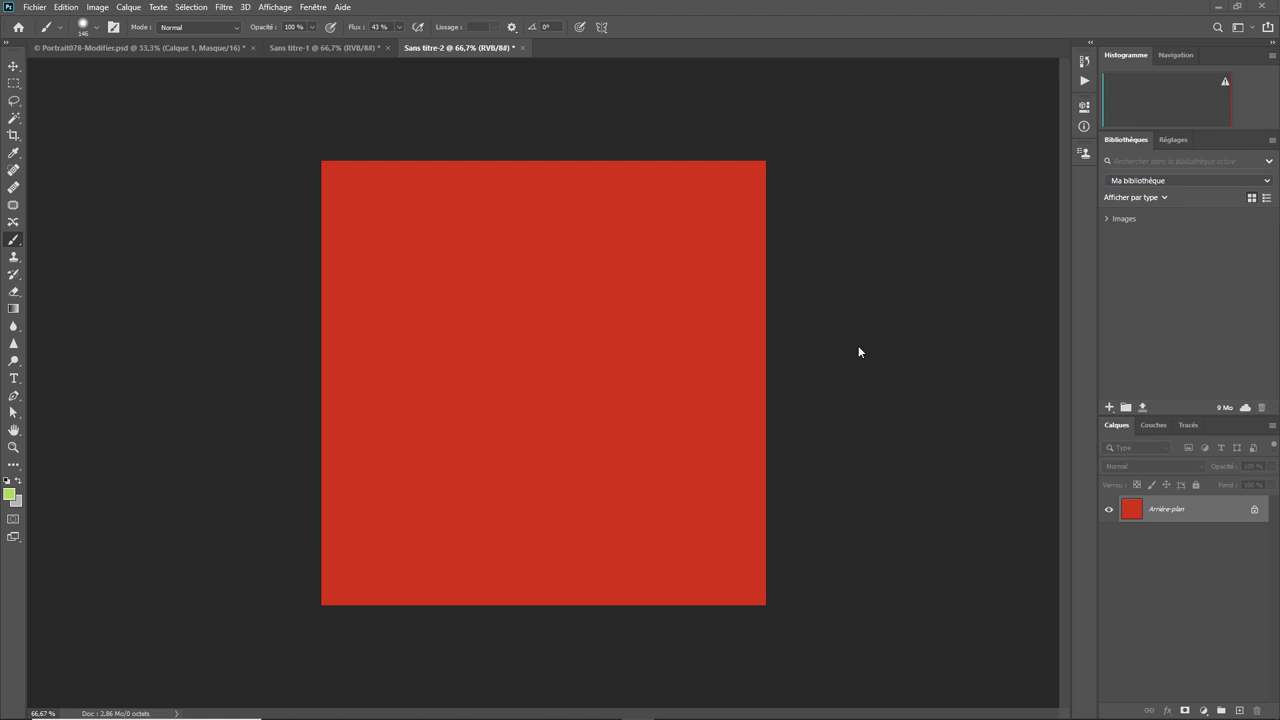
{"action": "left_click", "coordinate": [13, 519]}
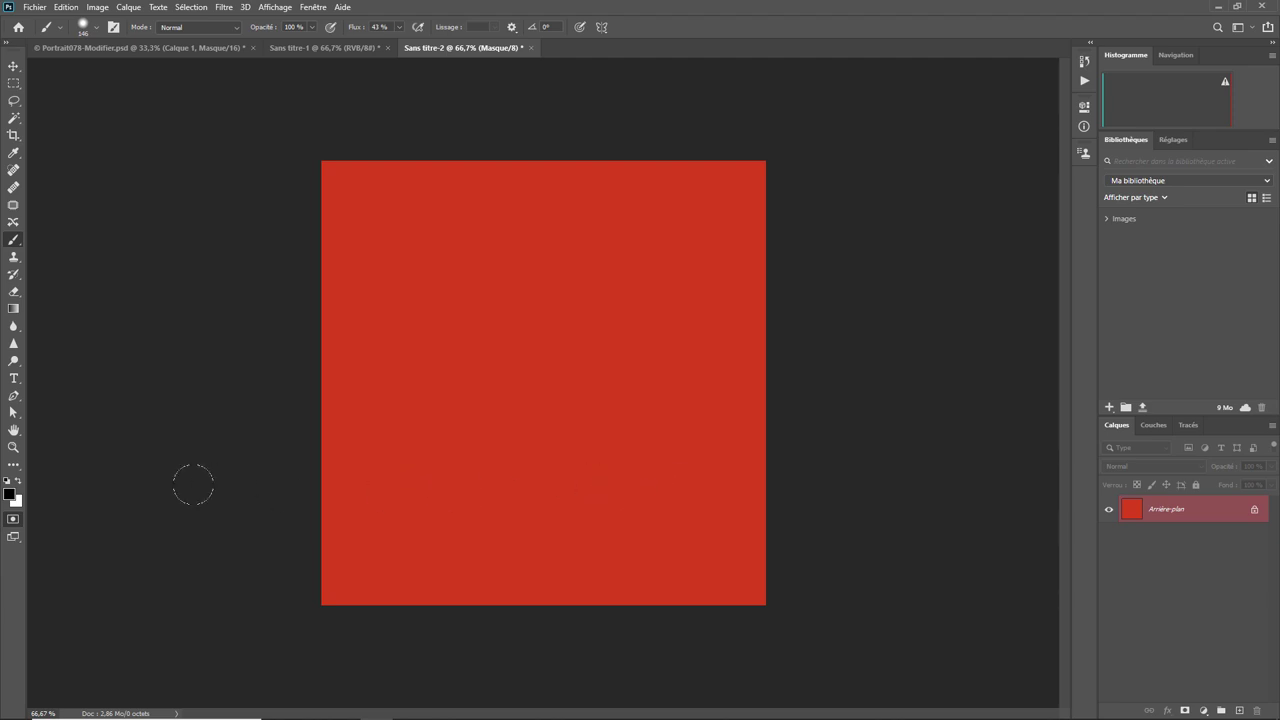
{"action": "left_click", "coordinate": [18, 482]}
{"action": "left_click", "coordinate": [14, 518]}
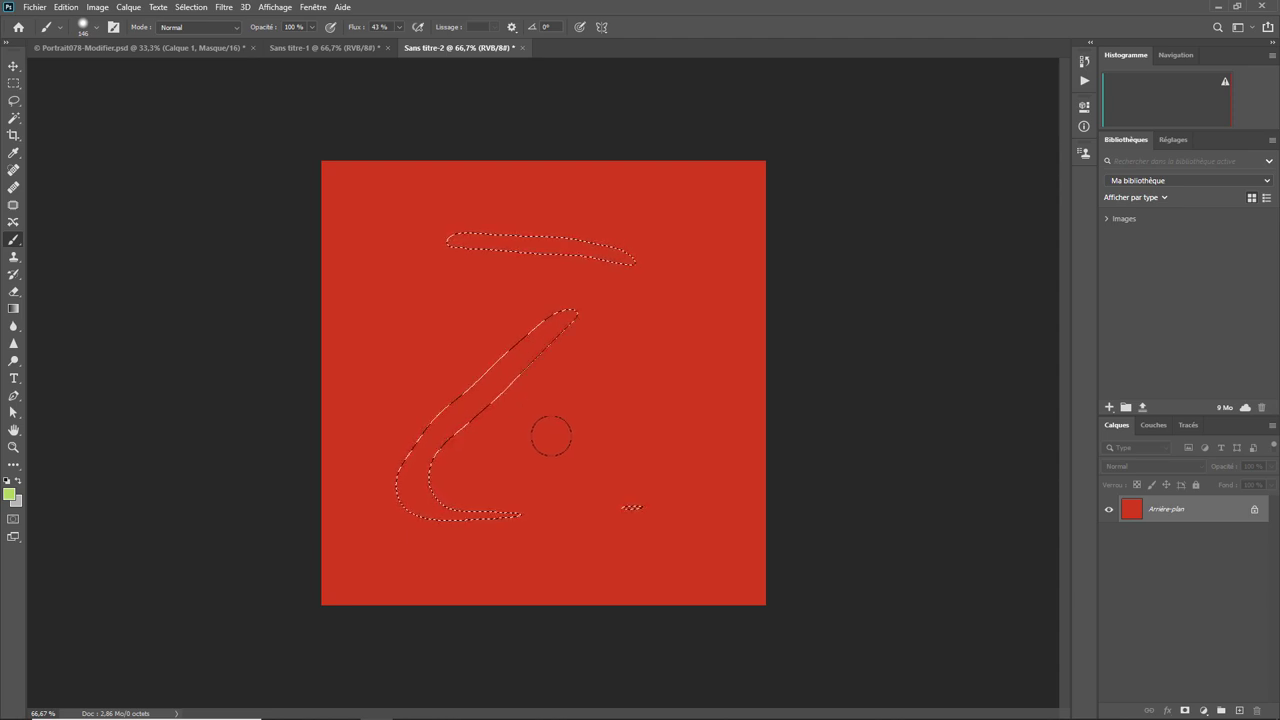
{"action": "key", "text": "ctrl+d"}
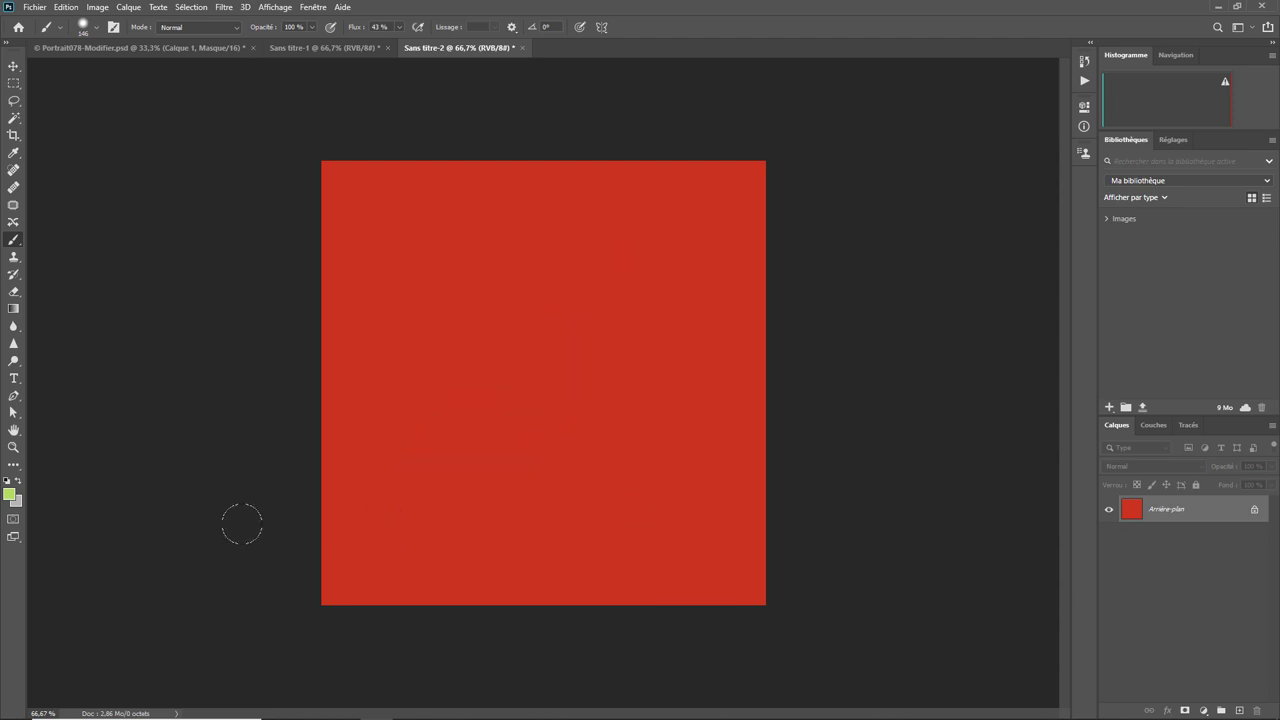
- Change the Quick Mask overlay colour from red to bright green, keeping 50% opacity
{"action": "double_click", "coordinate": [13, 519]}
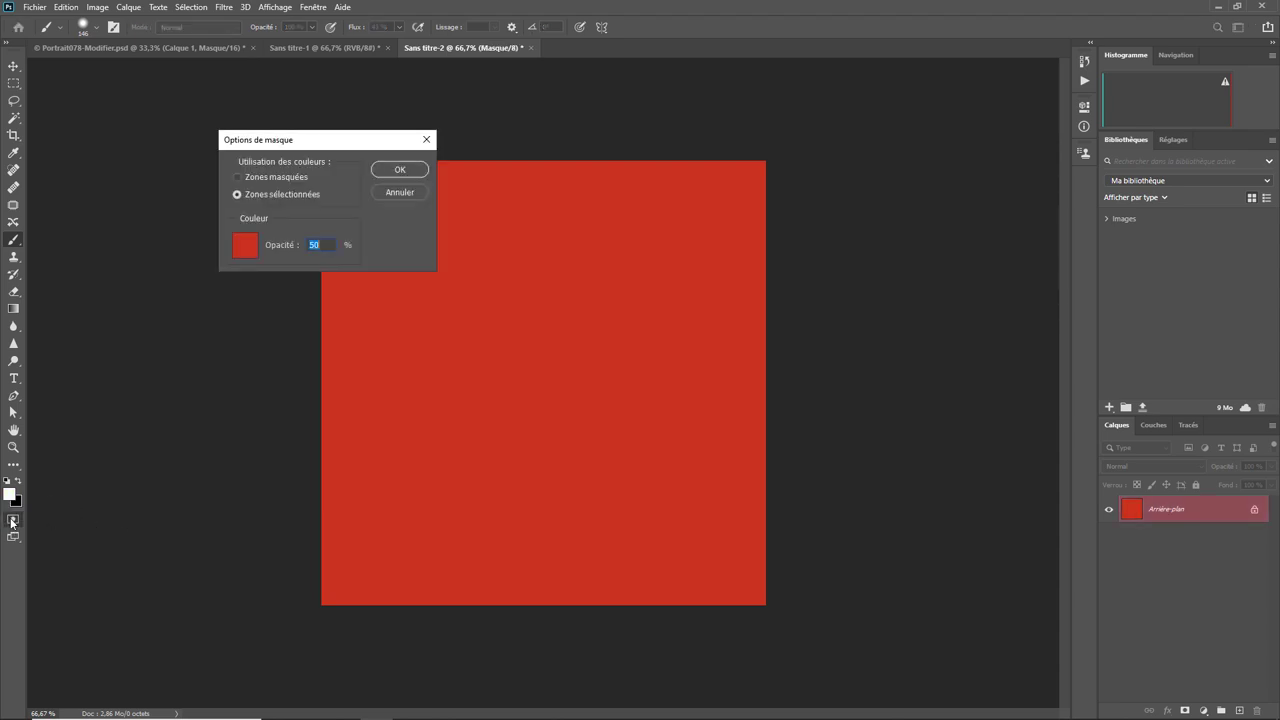
{"action": "left_click", "coordinate": [245, 245]}
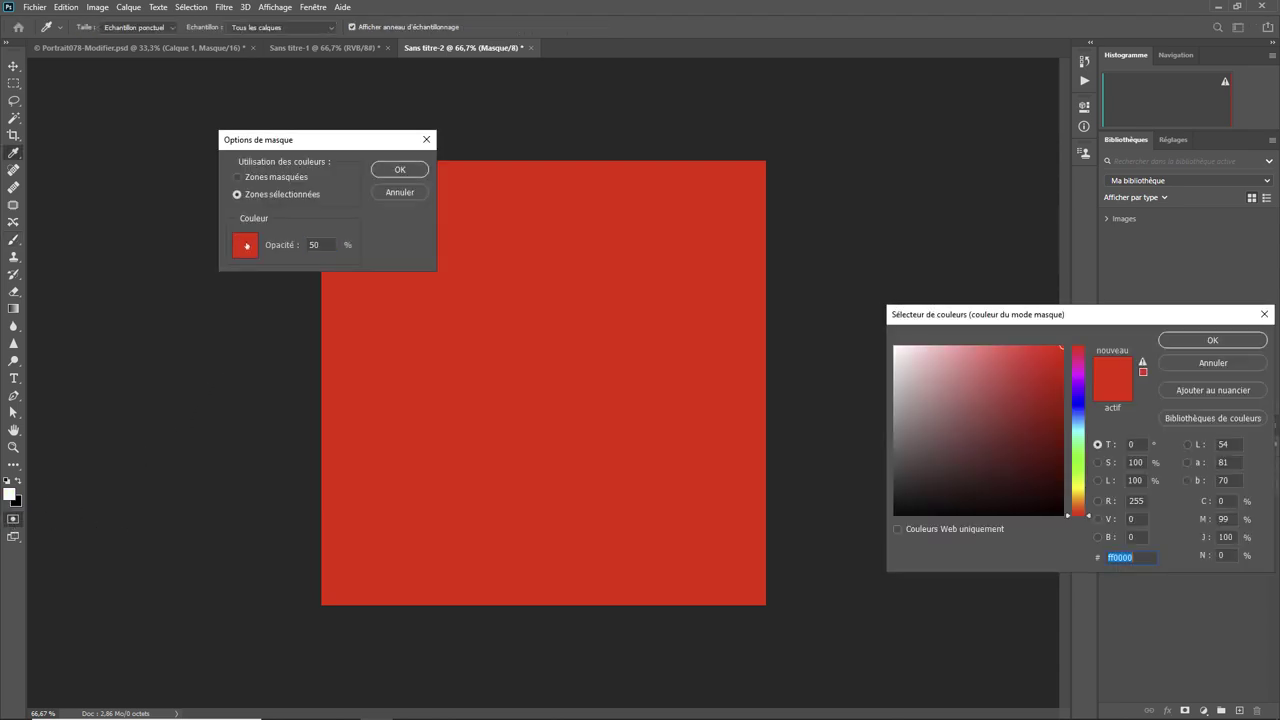
{"action": "left_click", "coordinate": [1077, 467]}
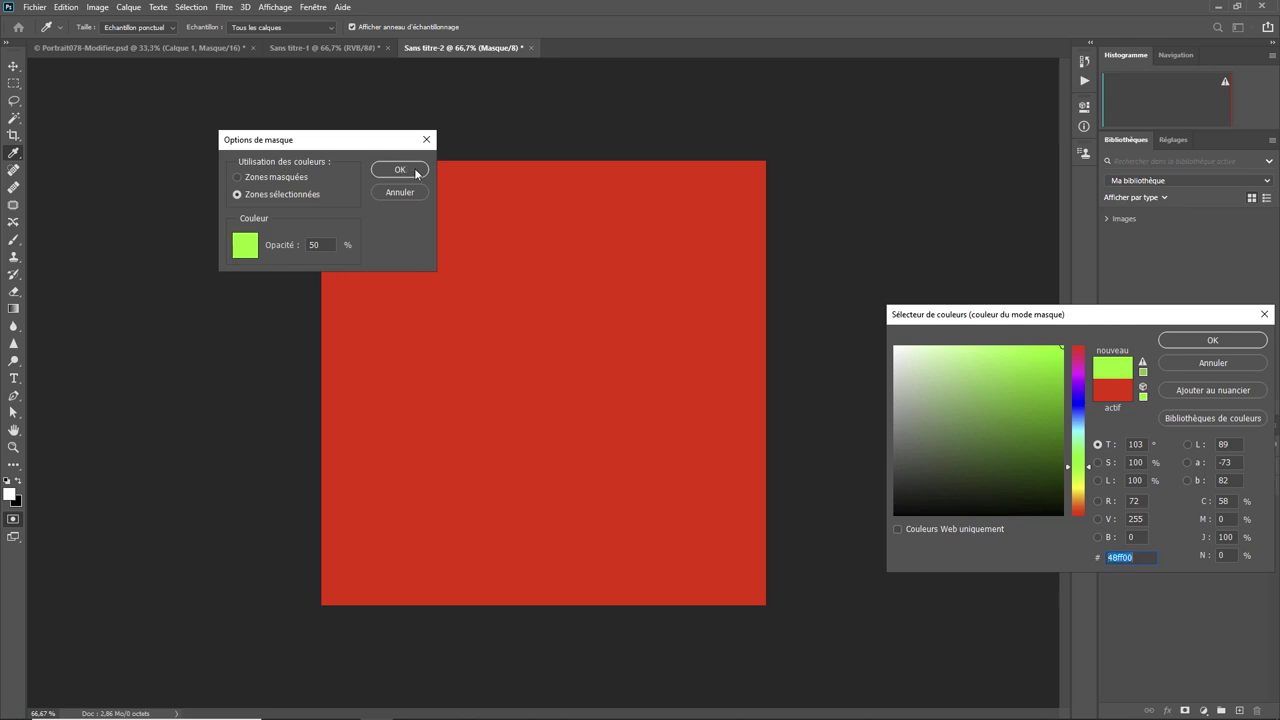
{"action": "left_click", "coordinate": [1220, 344]}
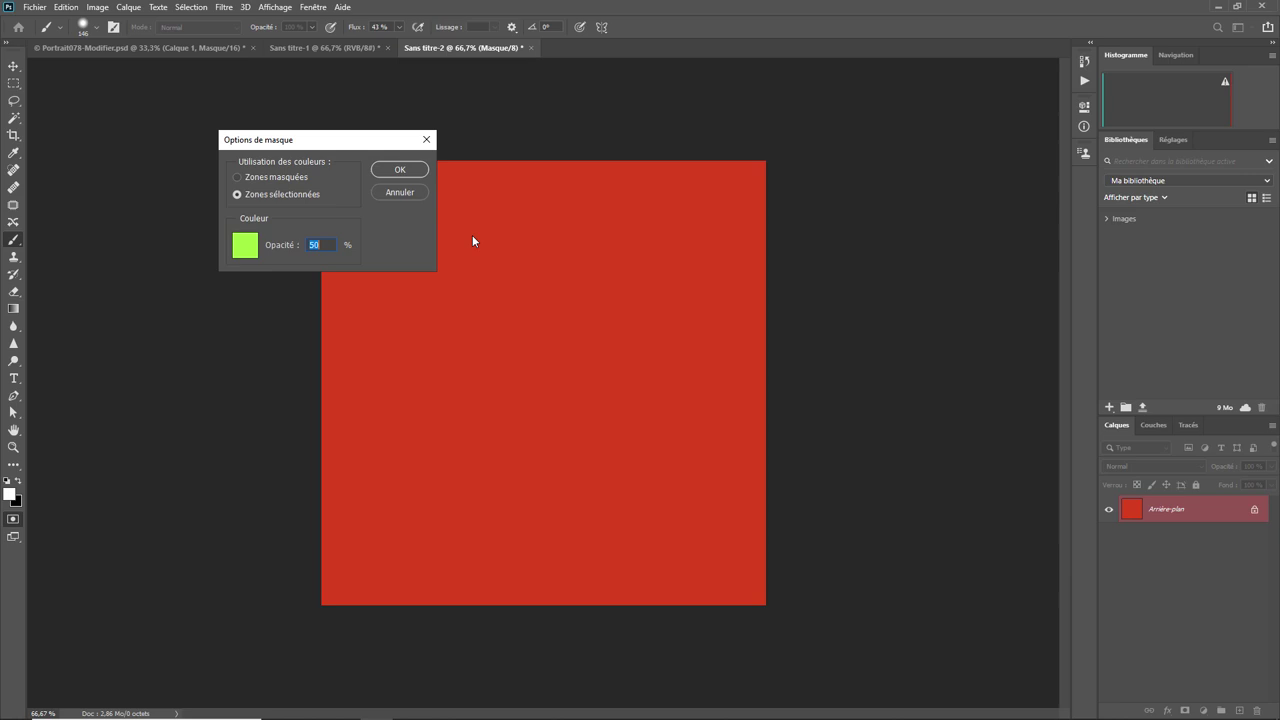
{"action": "left_click", "coordinate": [420, 168]}
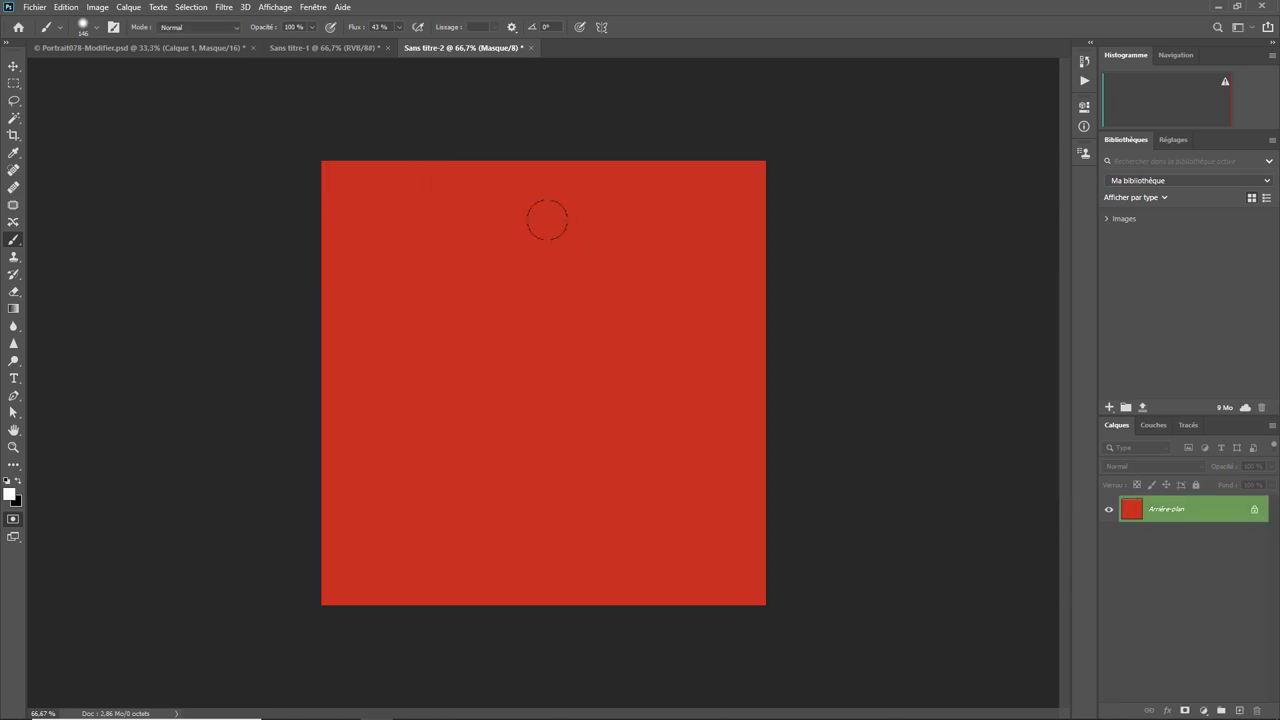
- Paint a large soft black Z in Quick Mask and convert it to a selection
{"action": "left_click", "coordinate": [14, 519]}
{"action": "left_click", "coordinate": [14, 519]}
{"action": "left_click", "coordinate": [18, 481]}
{"action": "mouse_move", "coordinate": [433, 257]}
{"action": "left_mouse_down"}
{"action": "mouse_move", "coordinate": [623, 257]}
{"action": "mouse_move", "coordinate": [494, 411]}
{"action": "mouse_move", "coordinate": [437, 507]}
{"action": "mouse_move", "coordinate": [526, 489]}
{"action": "mouse_move", "coordinate": [646, 491]}
{"action": "mouse_move", "coordinate": [688, 506]}
{"action": "left_mouse_up"}
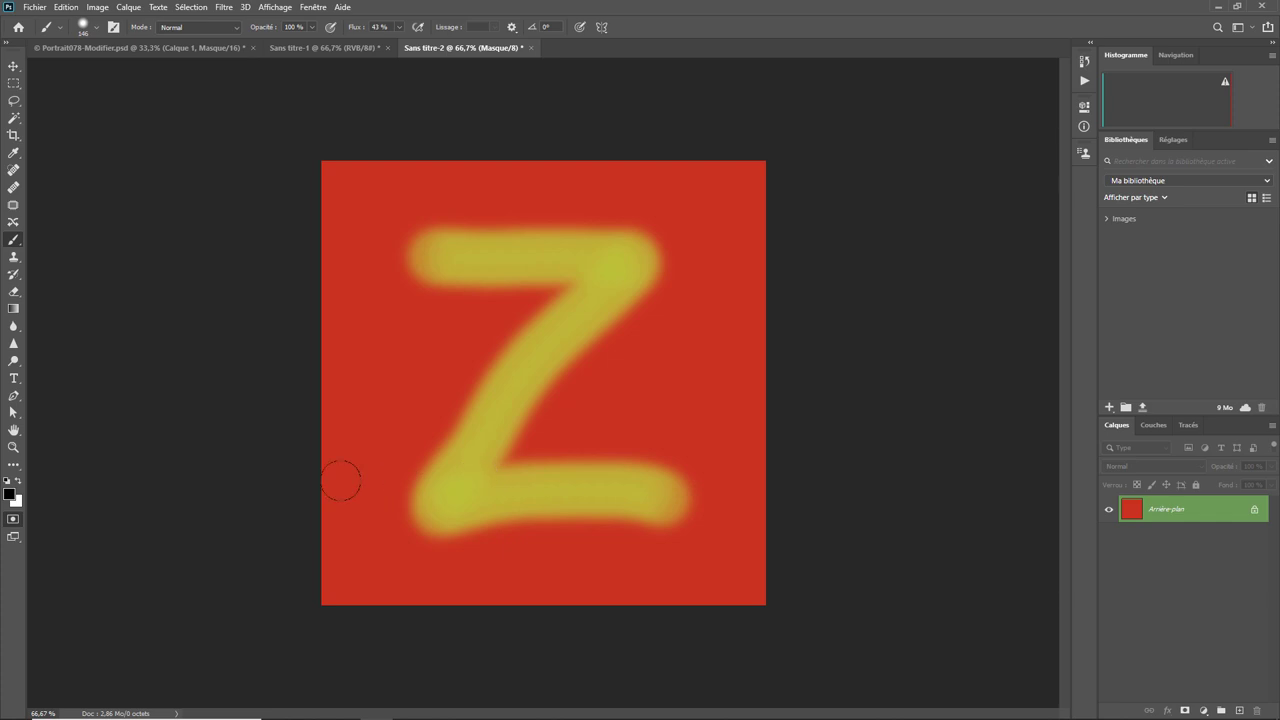
{"action": "left_click", "coordinate": [13, 519]}
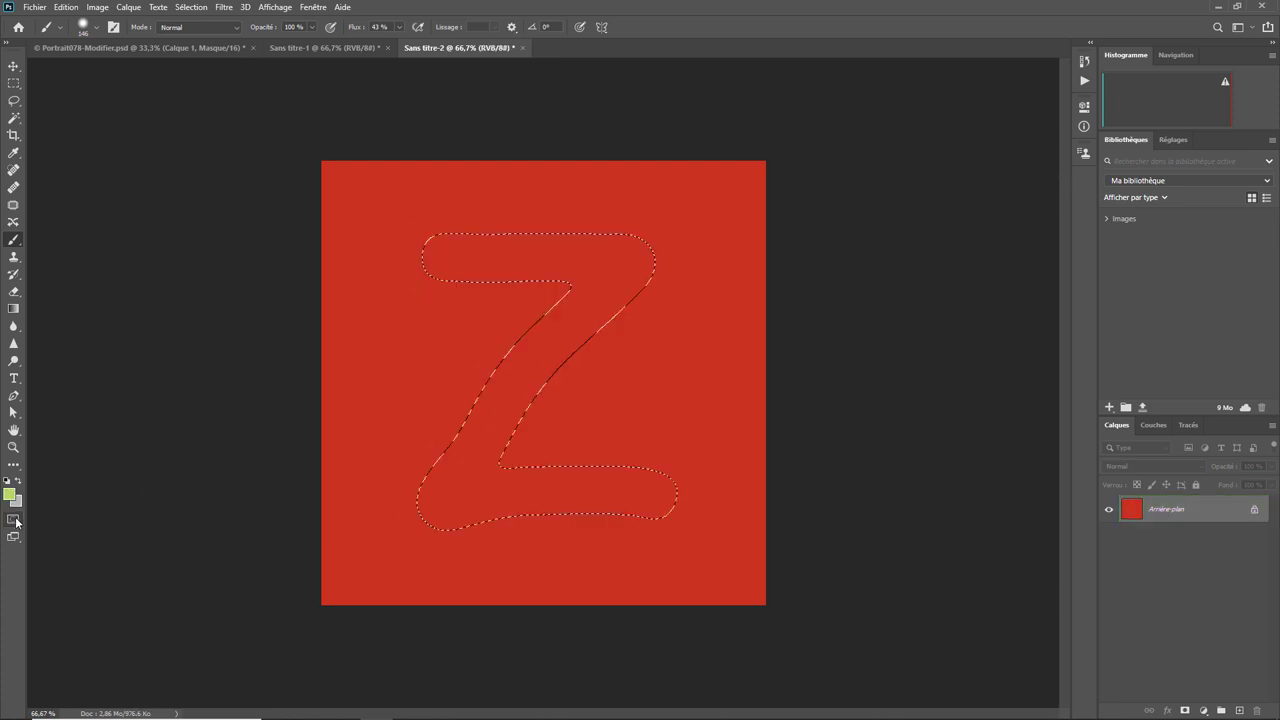
- Fill the Z selection with a custom blue via Edition > Remplir, then deselect
{"action": "left_click", "coordinate": [66, 7]}
{"action": "left_click", "coordinate": [80, 215]}
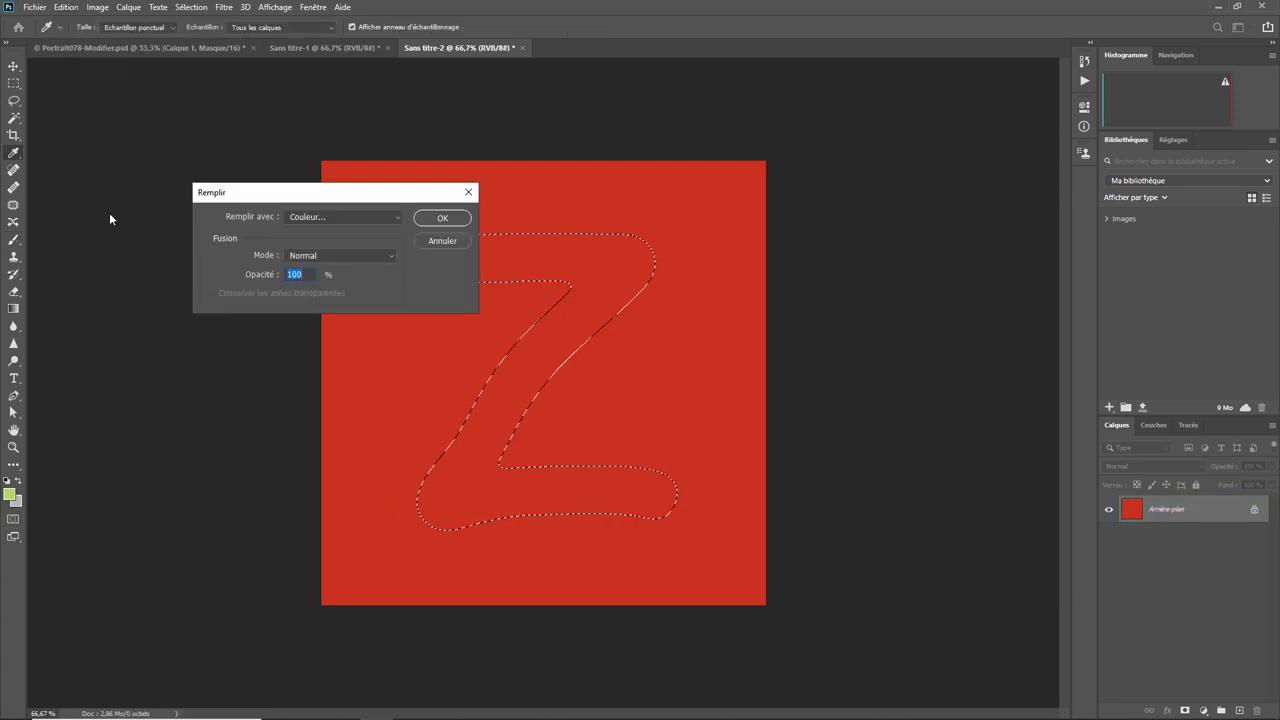
{"action": "left_click", "coordinate": [379, 214]}
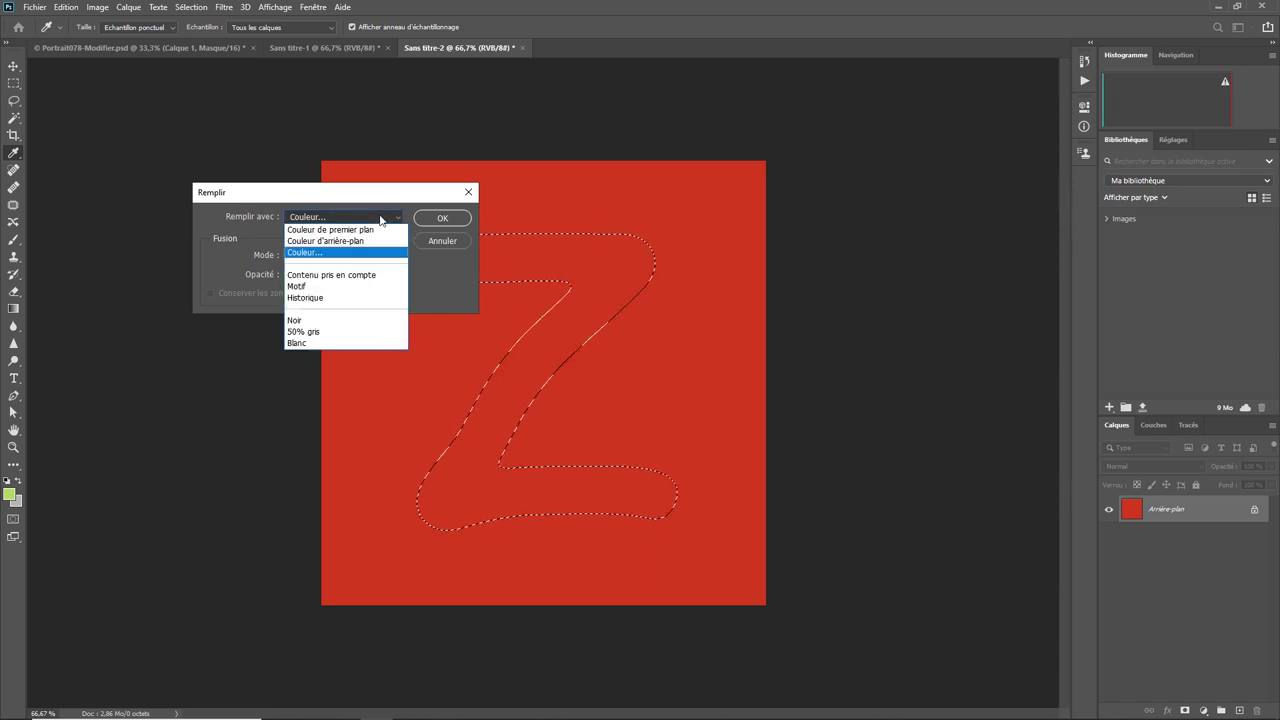
{"action": "left_click", "coordinate": [361, 256]}
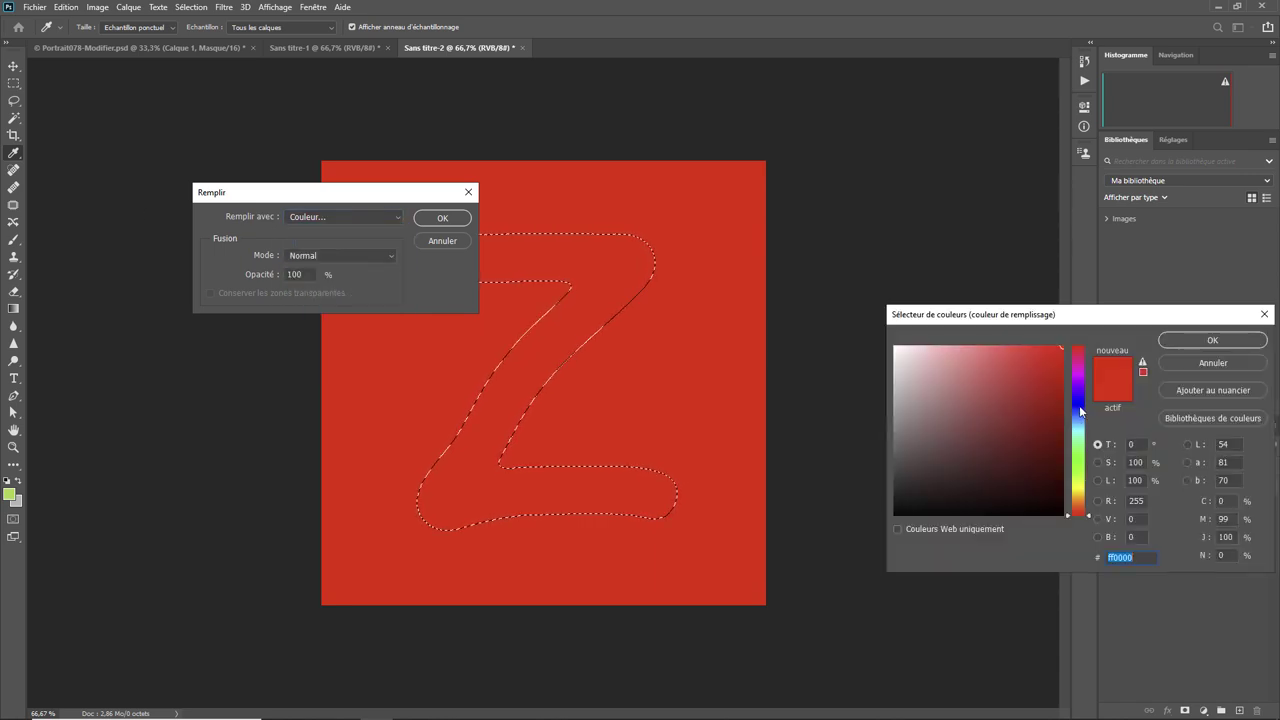
{"action": "type", "text": "2b3cbc"}
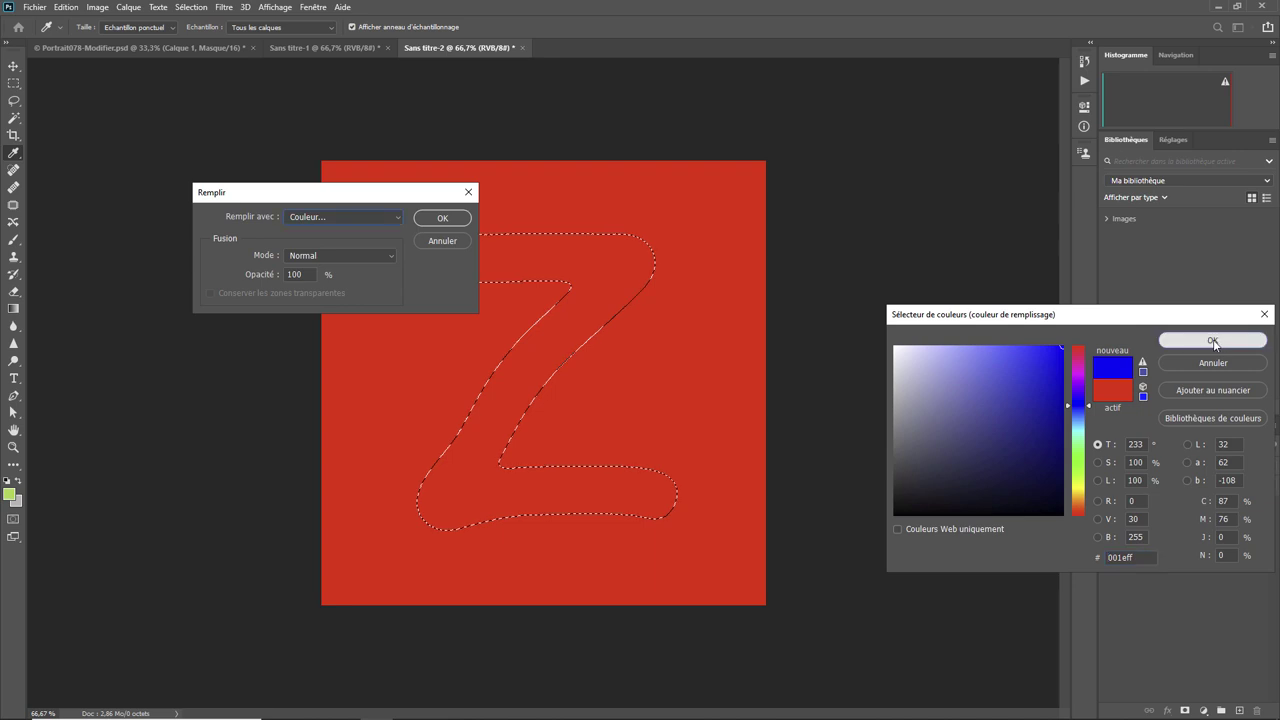
{"action": "left_click", "coordinate": [1170, 340]}
{"action": "left_click", "coordinate": [453, 222]}
{"action": "key", "text": "b"}
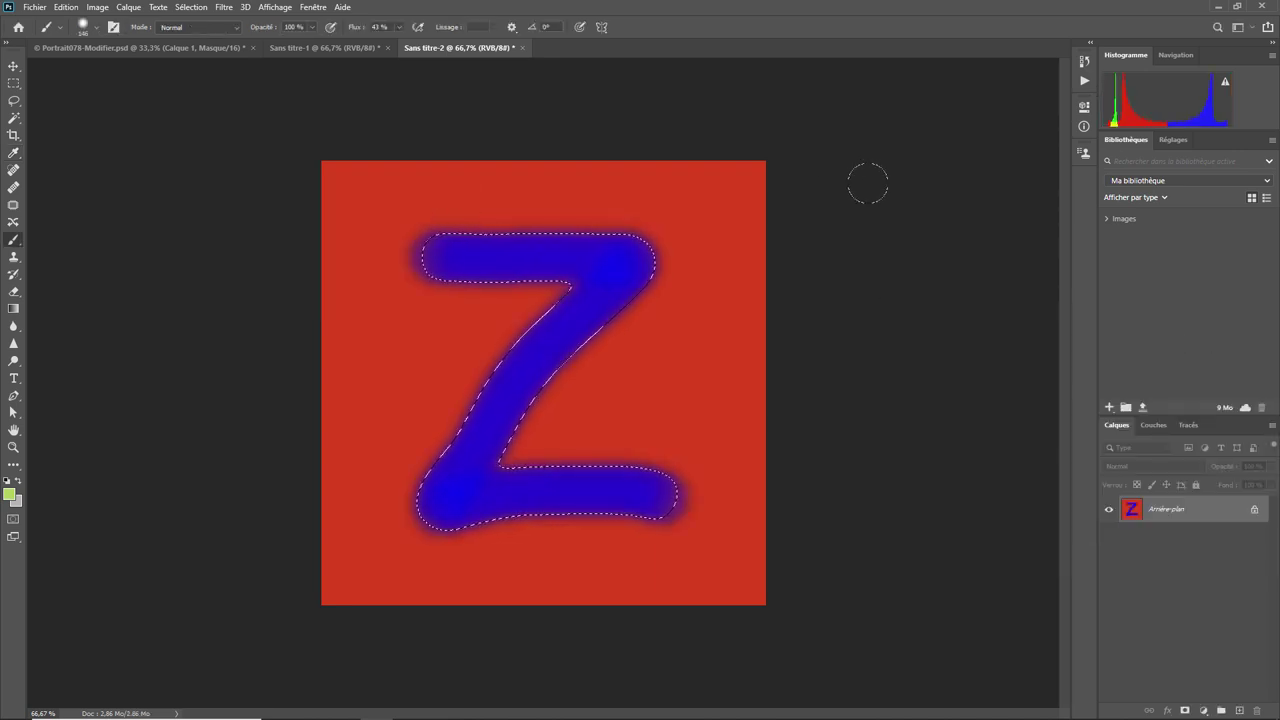
{"action": "key", "text": "ctrl+d"}
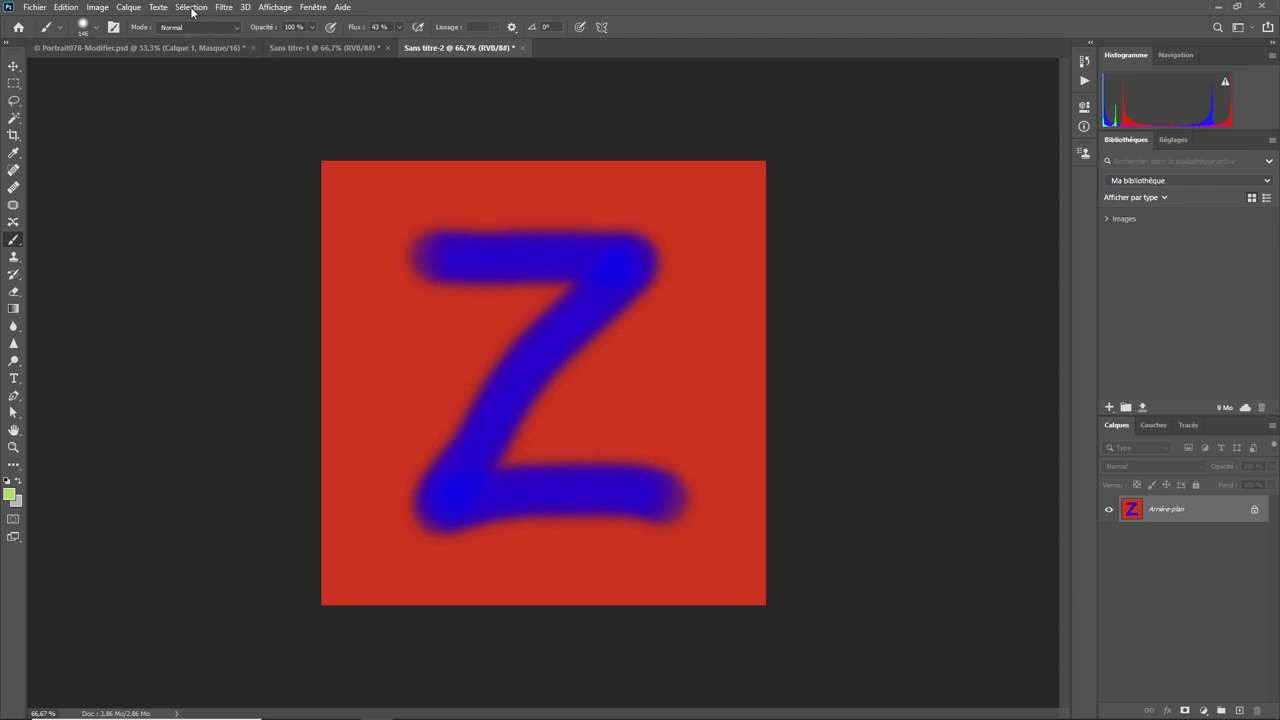
- Turn on Quick Mask mode and bring up its Options de masque dialog
{"action": "left_click", "coordinate": [191, 8]}
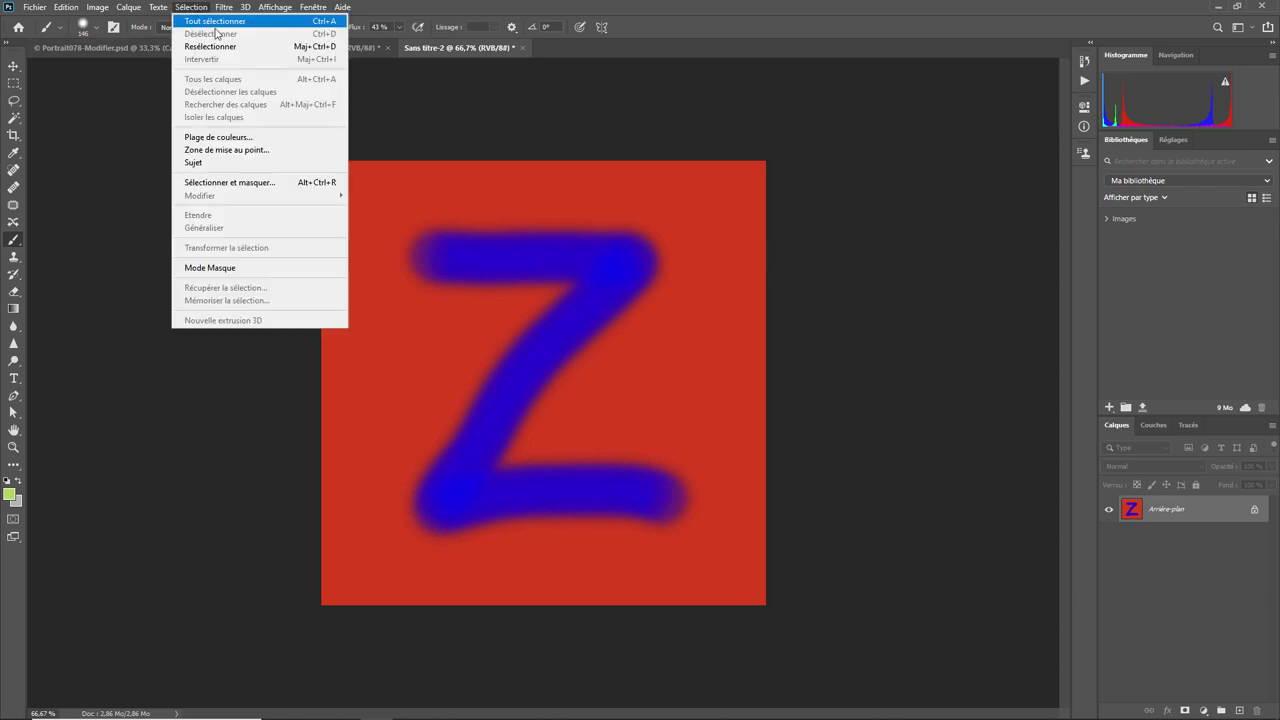
{"action": "left_click", "coordinate": [856, 158]}
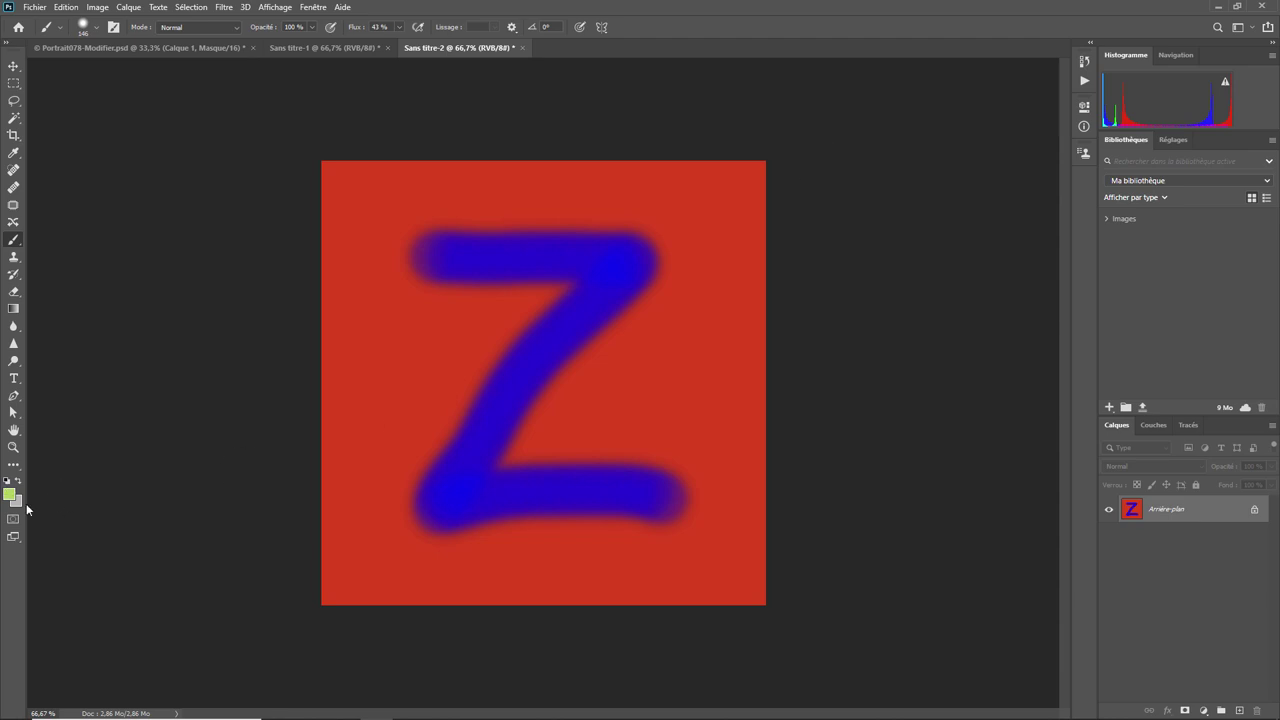
{"action": "left_click", "coordinate": [190, 7]}
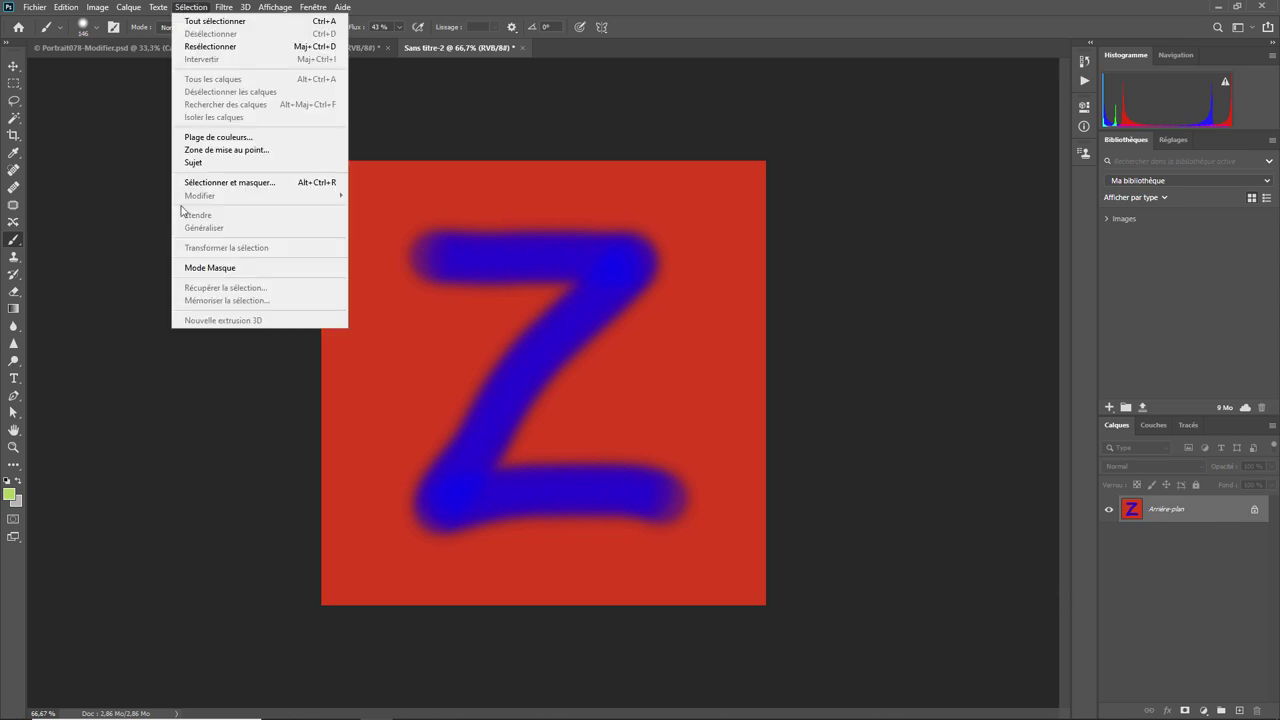
{"action": "left_click", "coordinate": [14, 520]}
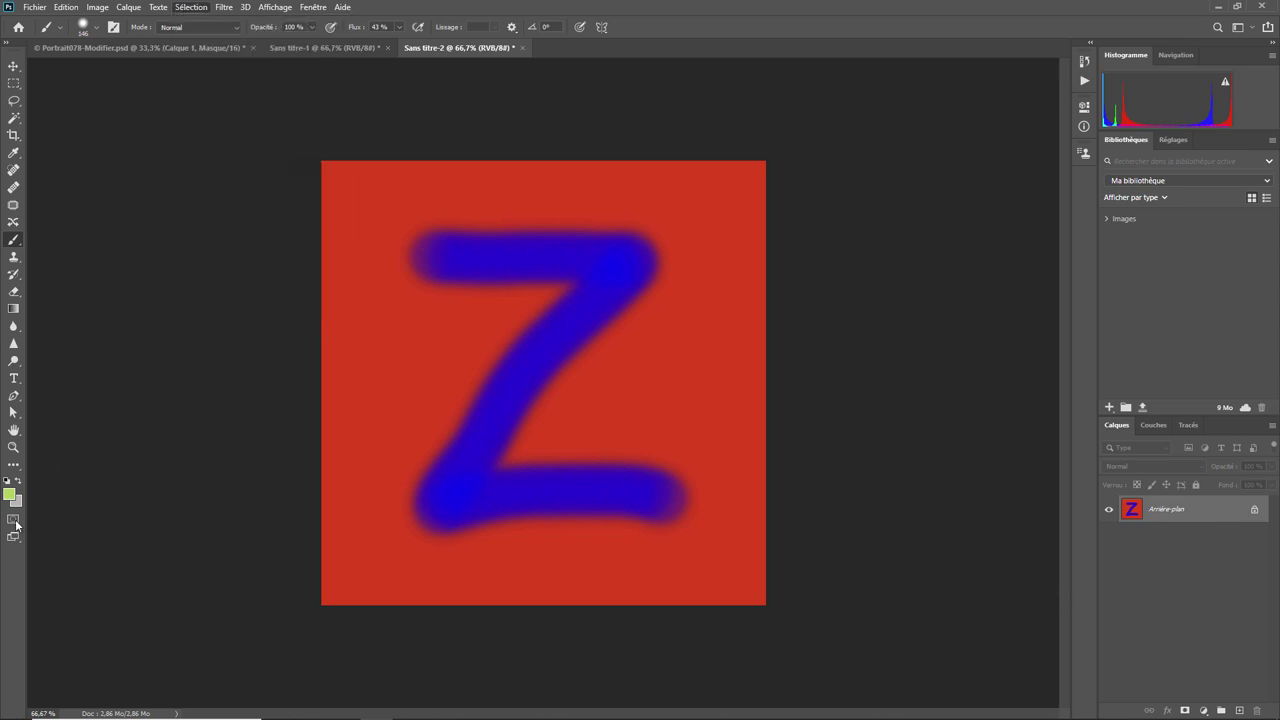
{"action": "double_click", "coordinate": [14, 520]}
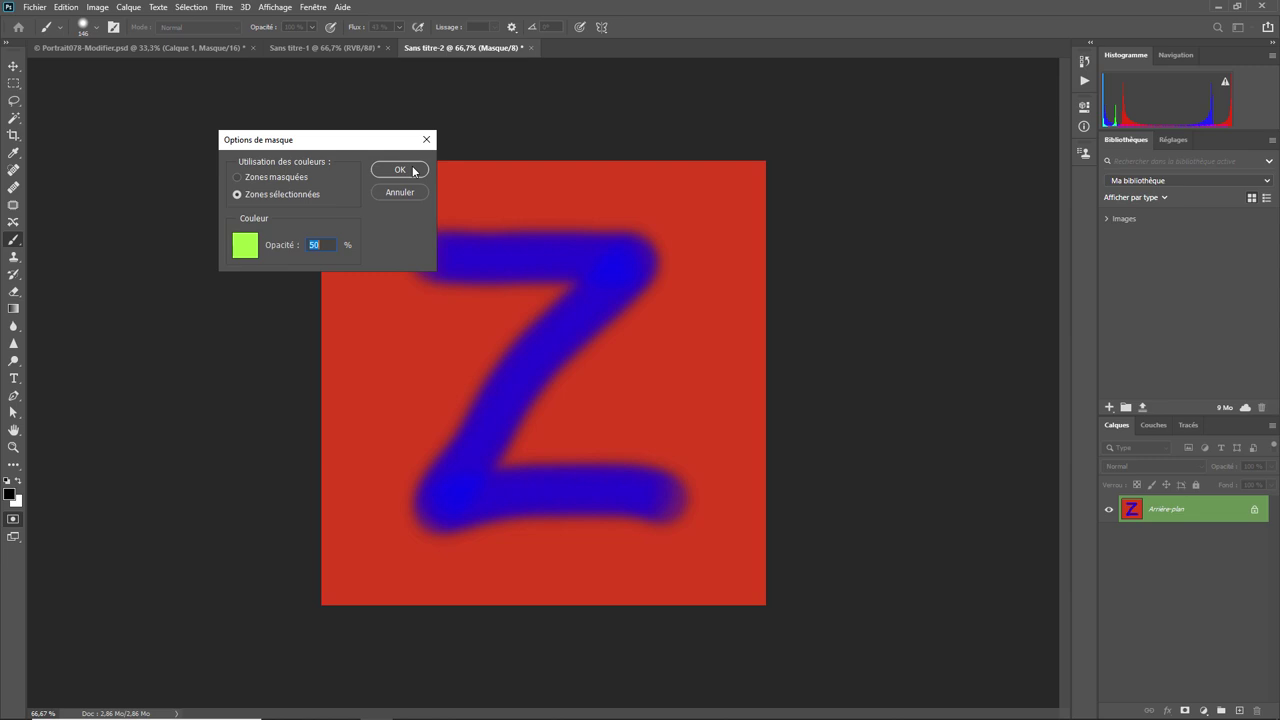
- Close Options de masque with OK, leaving the green 50% settings unchanged
{"action": "left_click", "coordinate": [400, 170]}
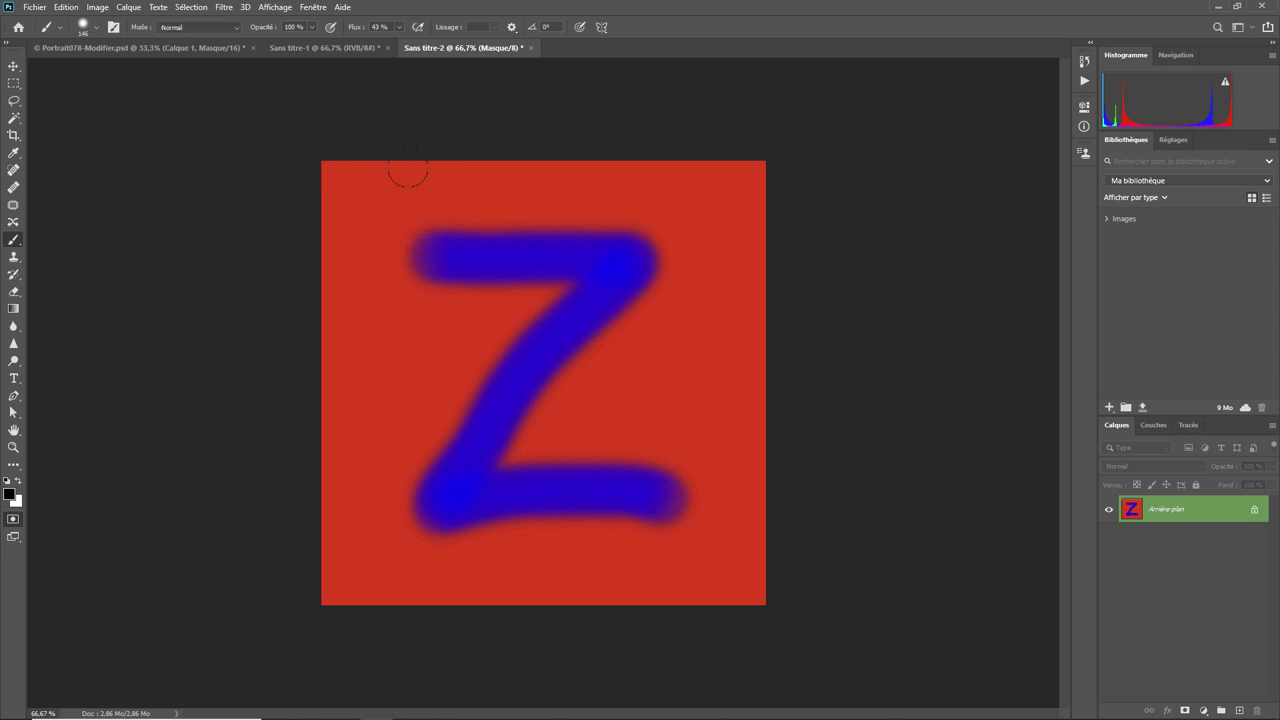